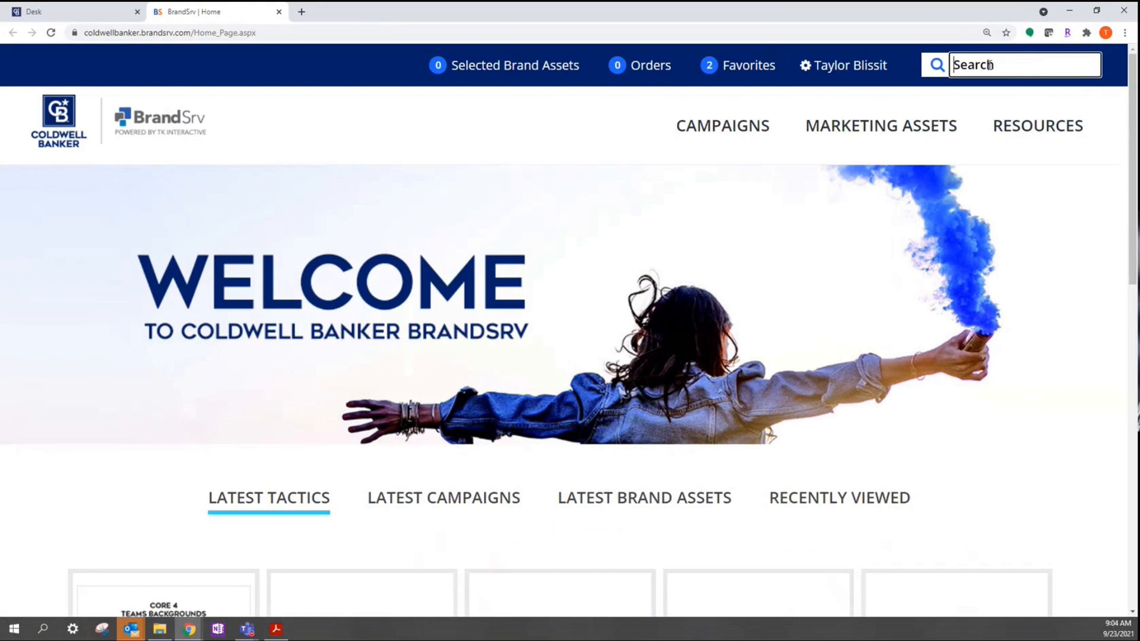
# Step: Search BrandSrv for 'buyer' and open the Seller Prospecting Buyer Social Media Post details
pyautogui.write('buyer')
pyautogui.press('Return')
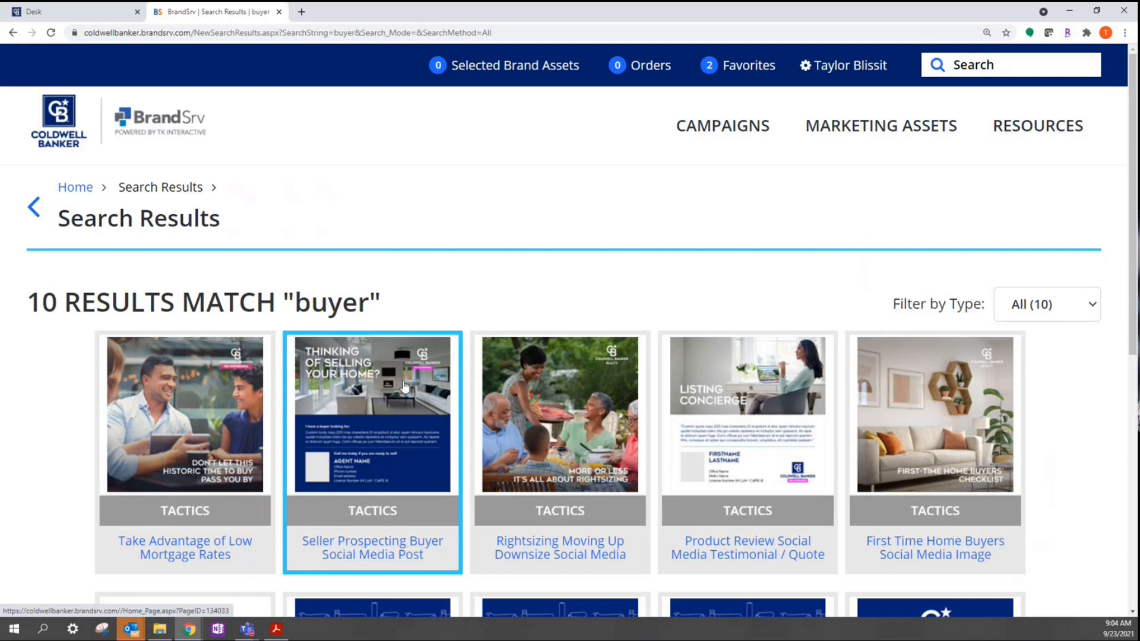
pyautogui.click(345, 418)
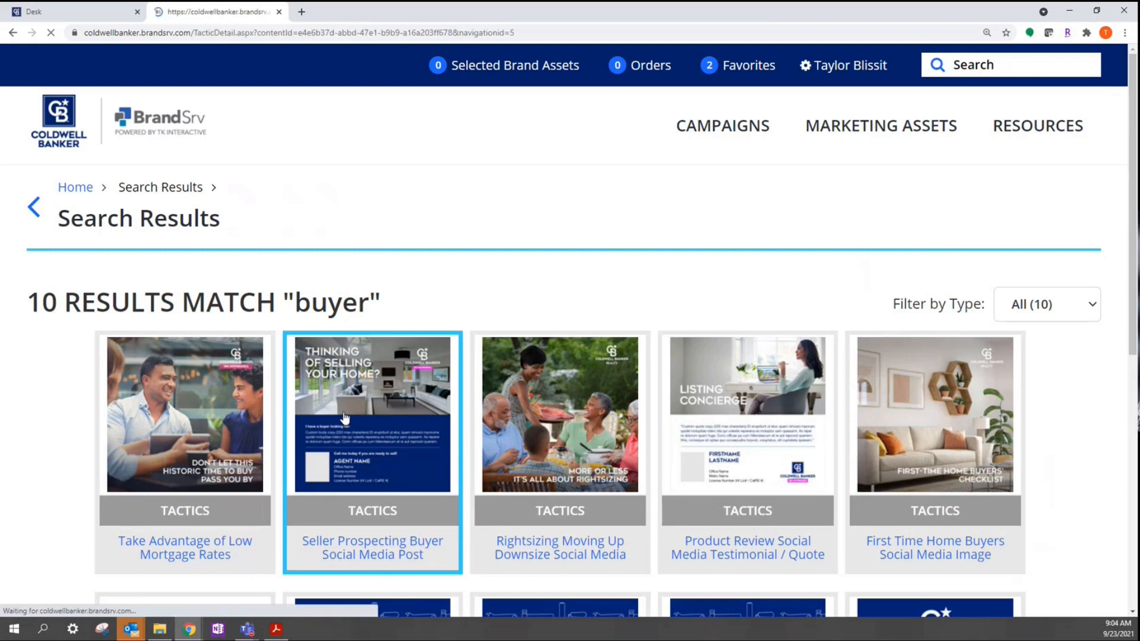
pyautogui.click(397, 426)
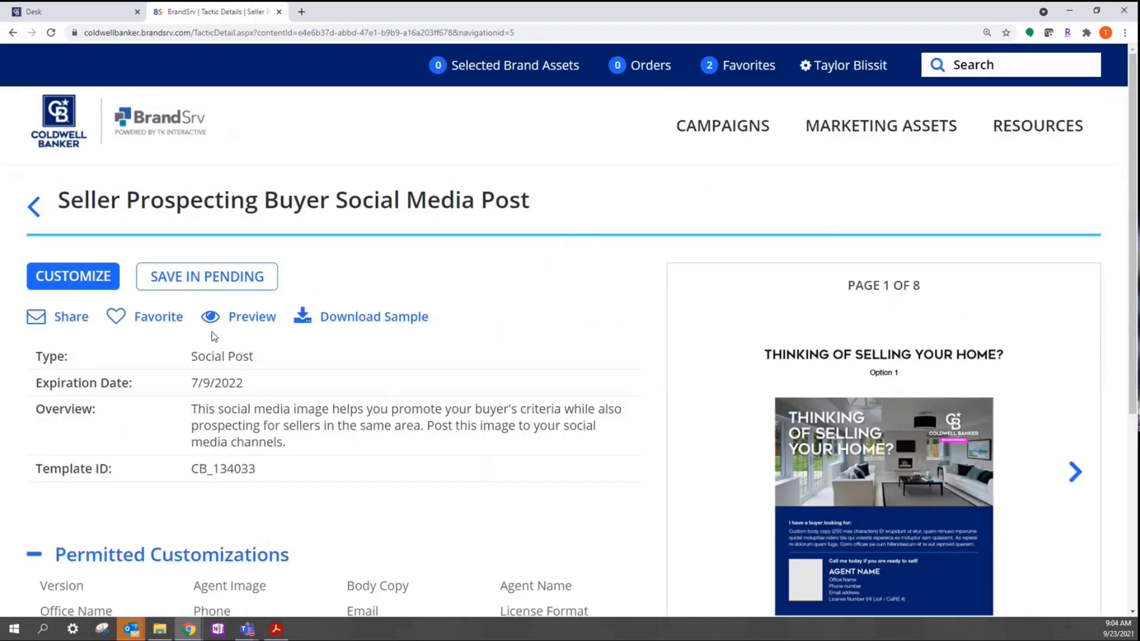
# Step: Customize the post and preview all eight pages, Thinking of Selling through Motivated Buyer Option 4
pyautogui.click(60, 287)
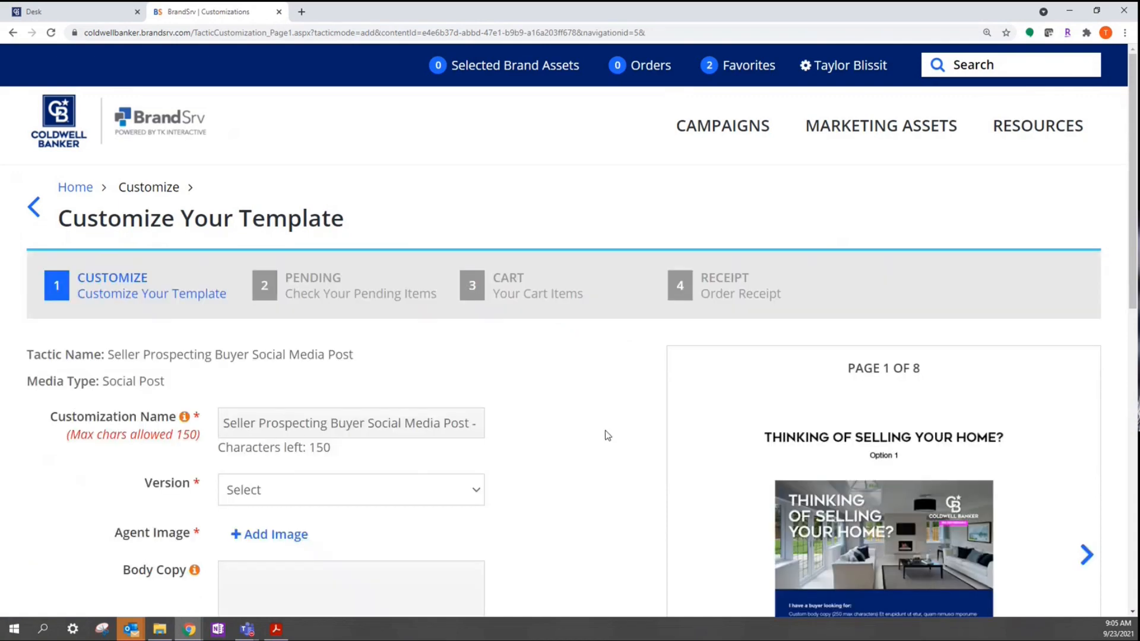
pyautogui.scroll(-3, 608, 436)
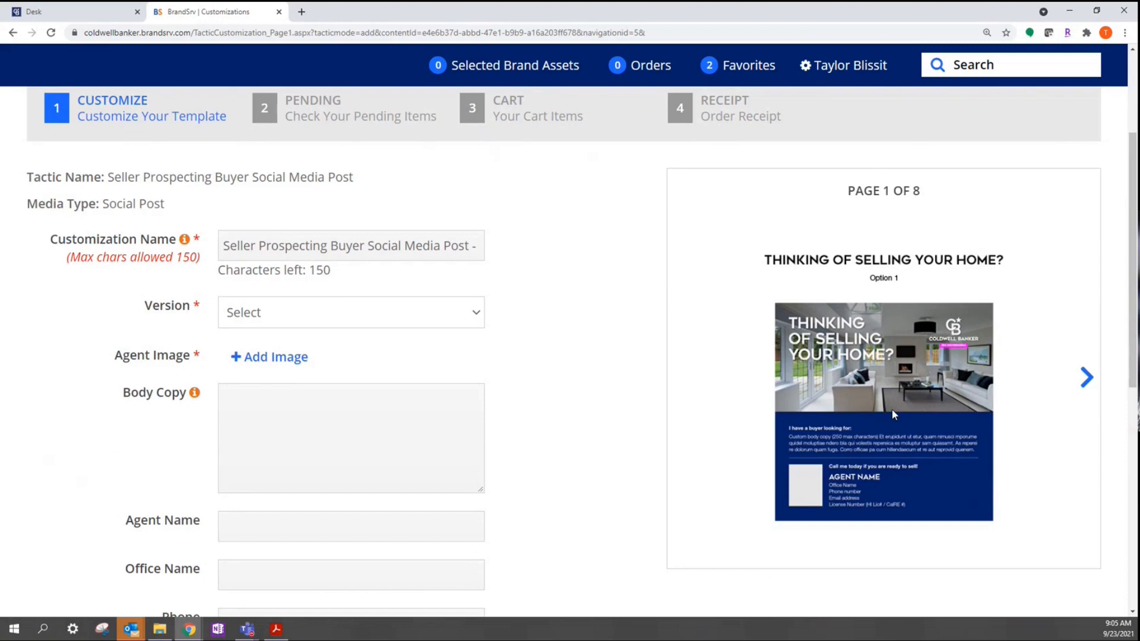
pyautogui.click(1087, 378)
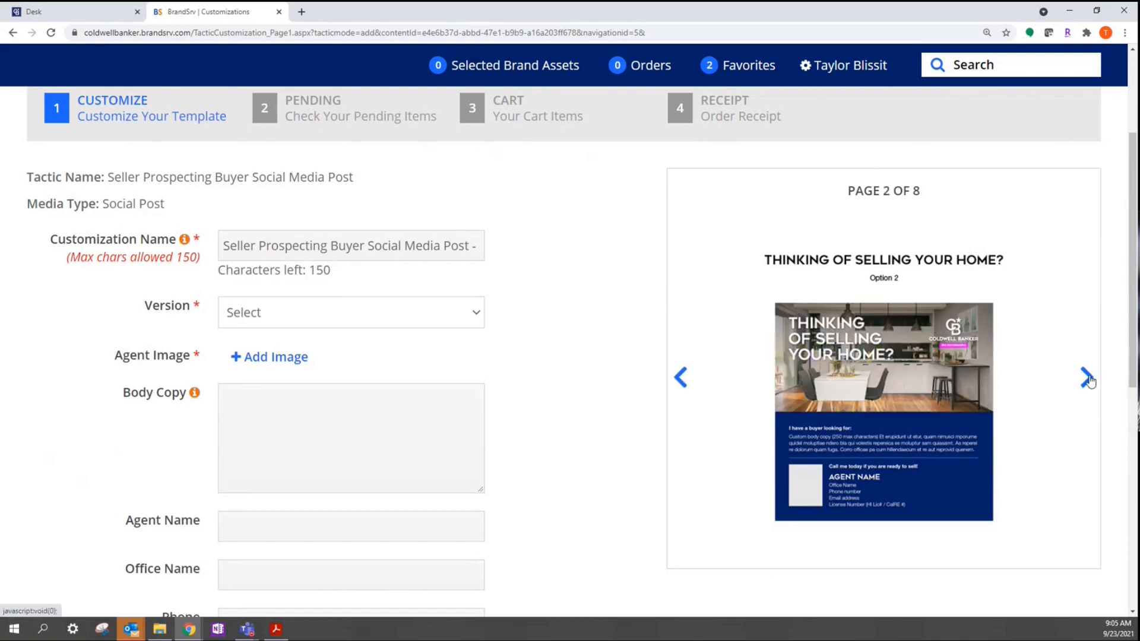
pyautogui.click(1088, 378)
pyautogui.click(1088, 379)
pyautogui.click(1088, 378)
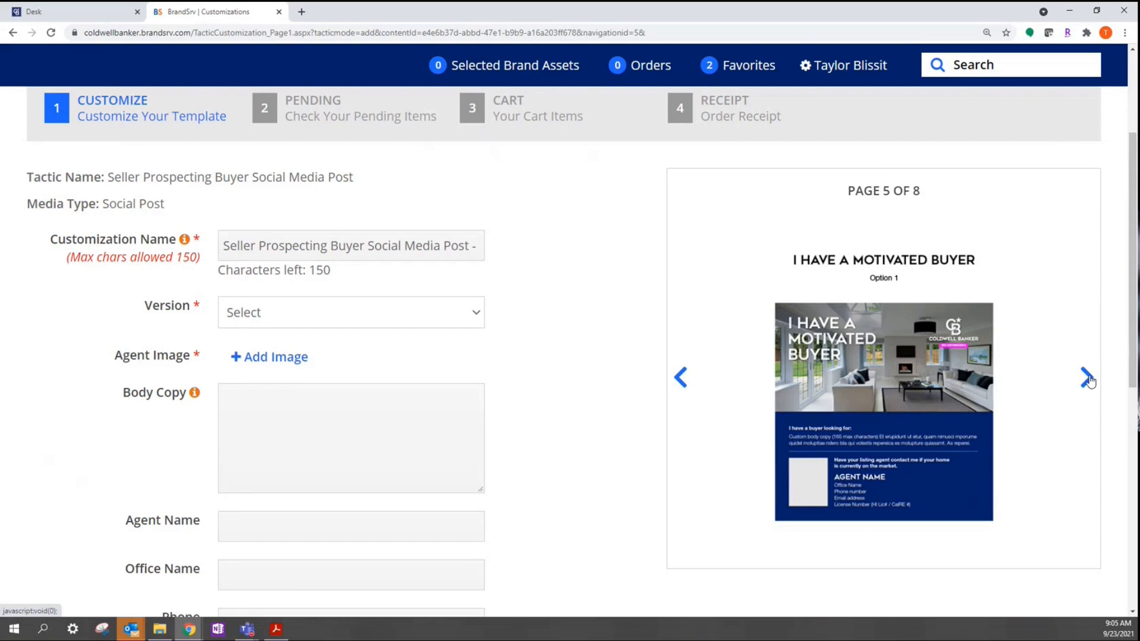
pyautogui.click(1087, 379)
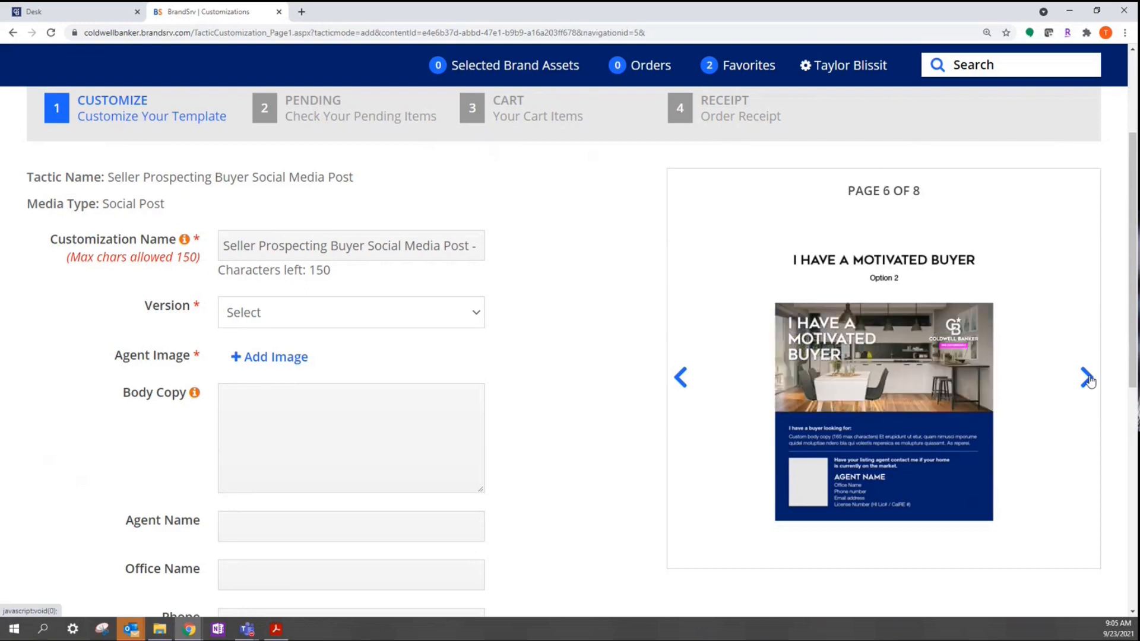
pyautogui.click(1088, 378)
pyautogui.click(1087, 379)
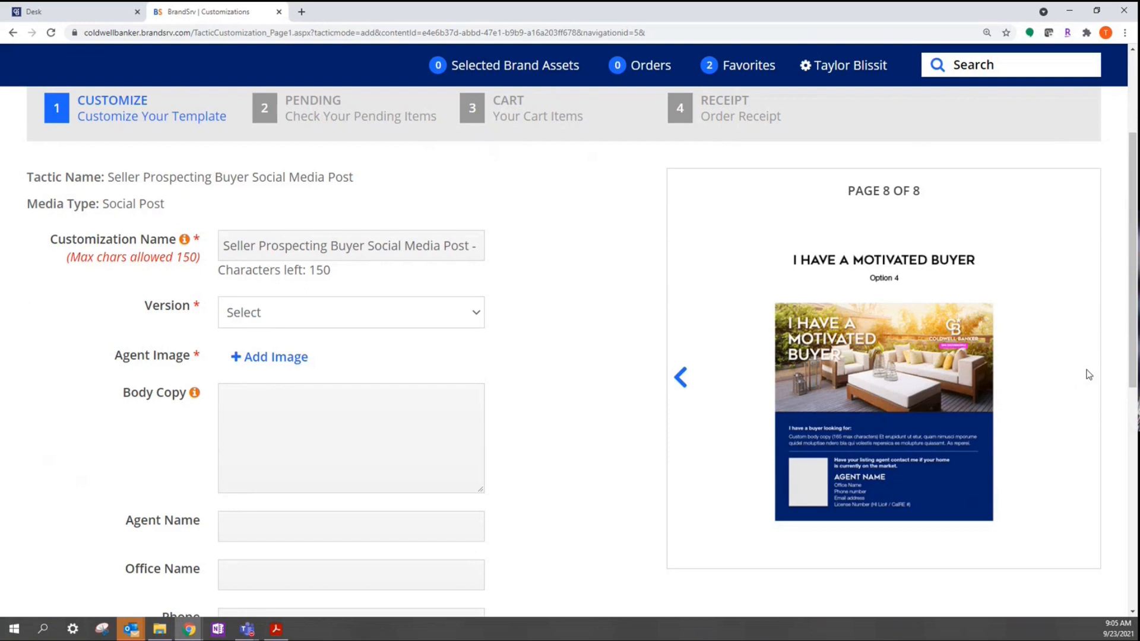
pyautogui.click(359, 311)
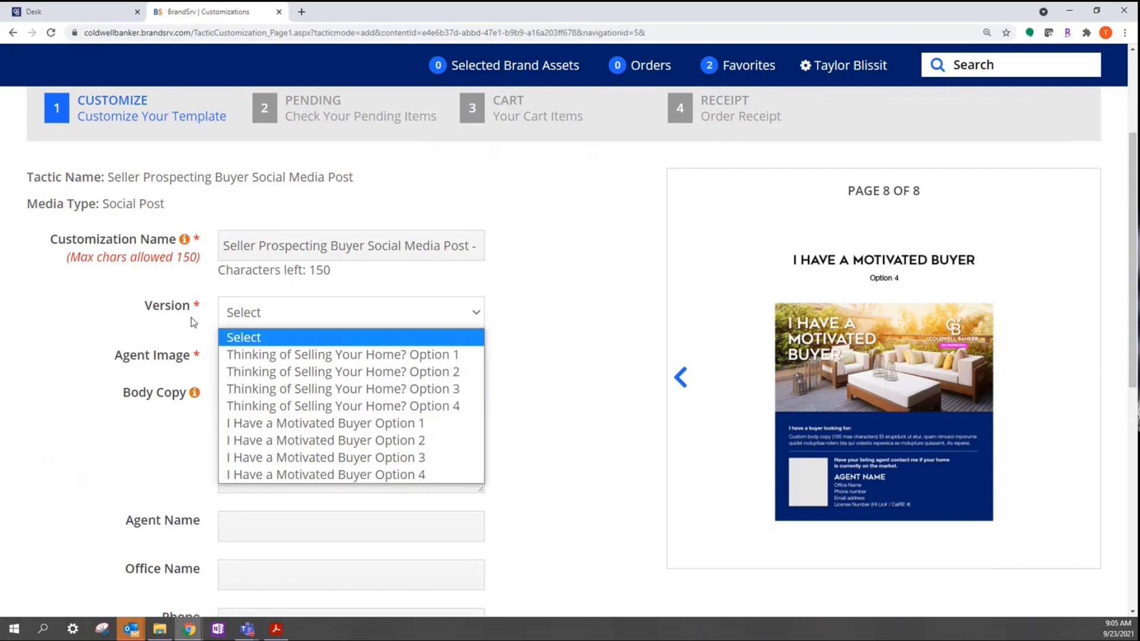
# Step: Set the Version to Thinking of Selling Your Home? Option 4
pyautogui.click(300, 337)
pyautogui.click(300, 314)
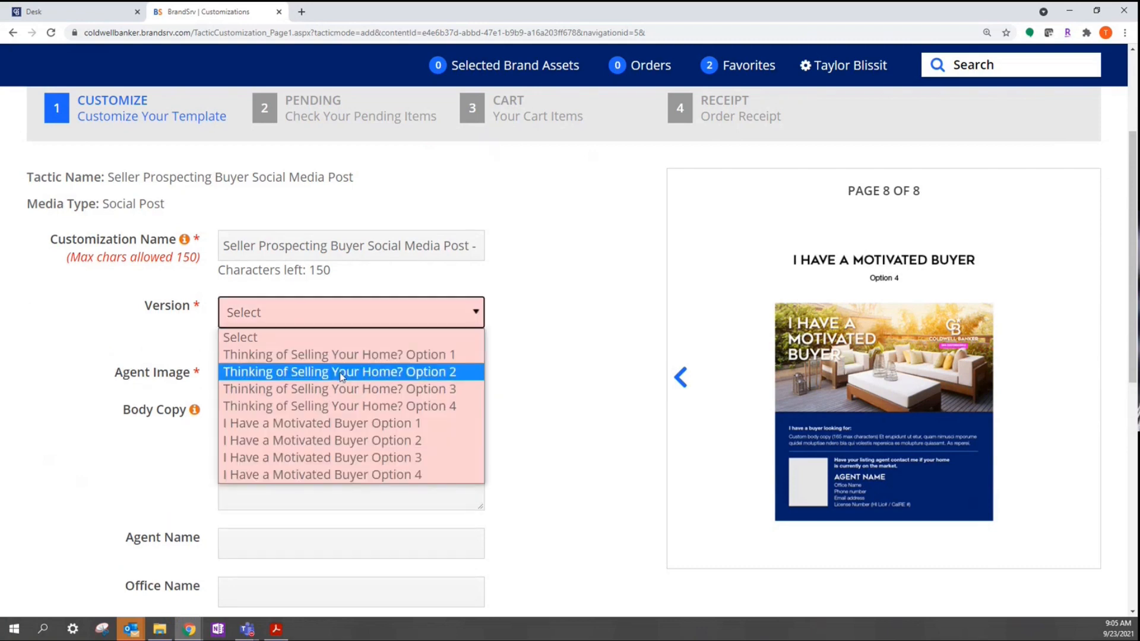
pyautogui.click(380, 407)
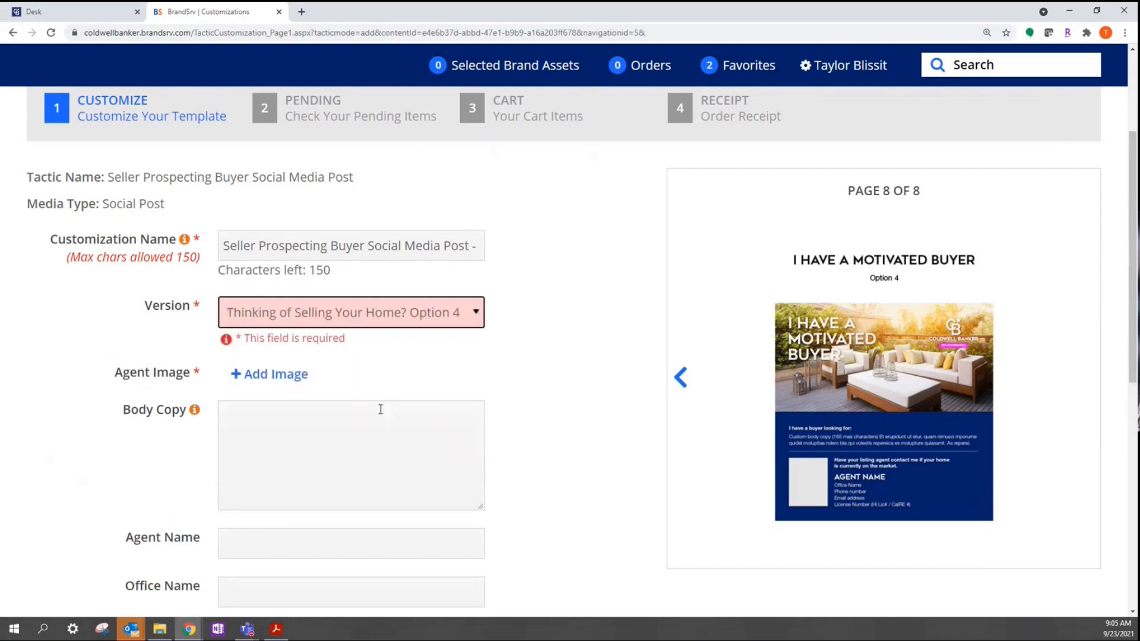
# Step: Add headshot.jpg from My Files as the agent image
pyautogui.click(274, 377)
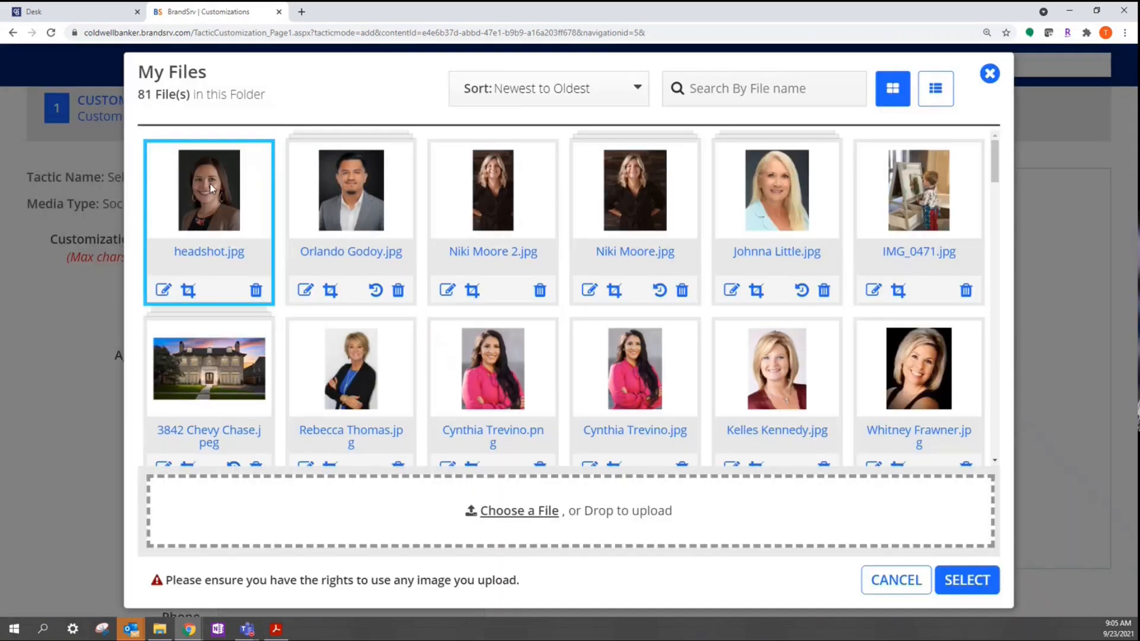
pyautogui.click(473, 512)
pyautogui.click(954, 585)
pyautogui.scroll(-2, 467, 484)
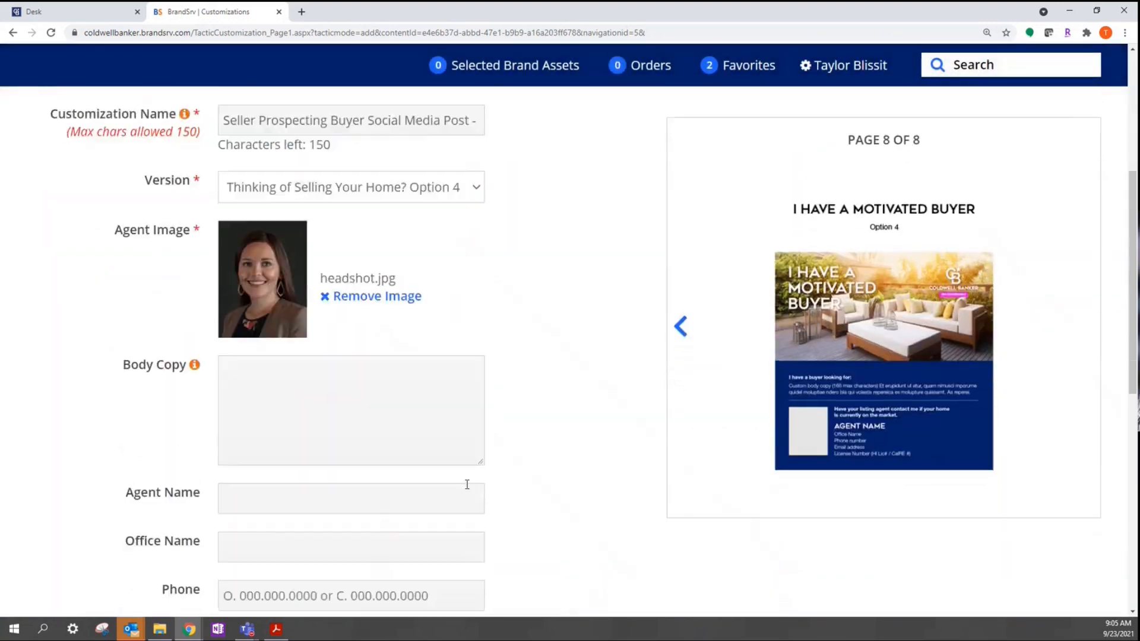
pyautogui.scroll(-1, 468, 485)
pyautogui.click(359, 320)
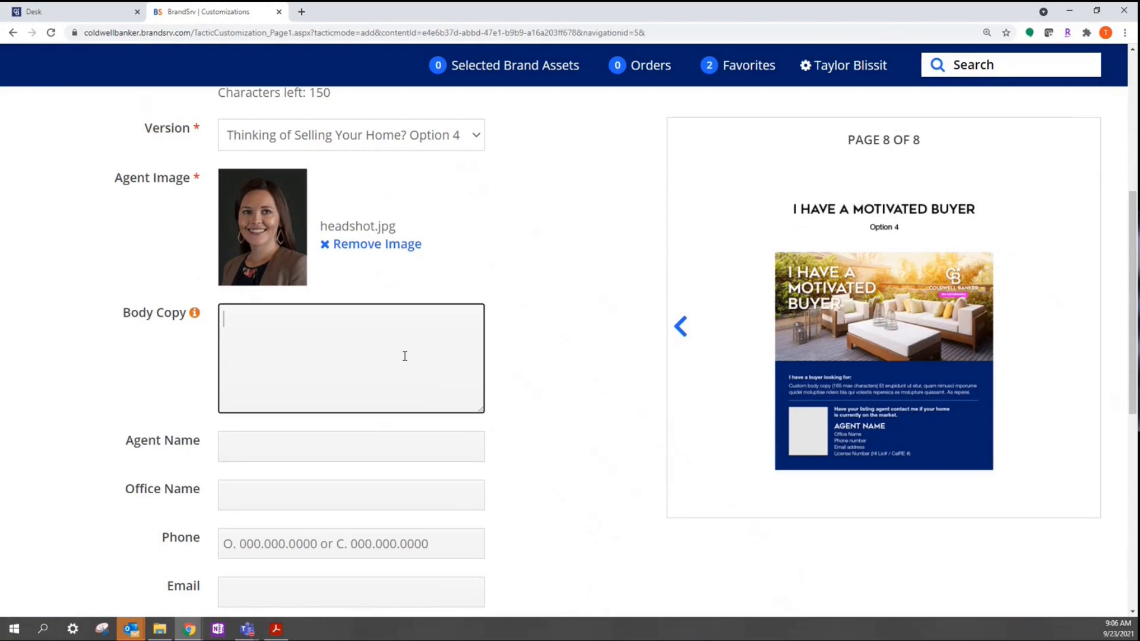
# Step: Enter the body copy '$300-400k in 77433 to 77429', fixing the zip code typo
pyautogui.write('$300-400k in 77433')
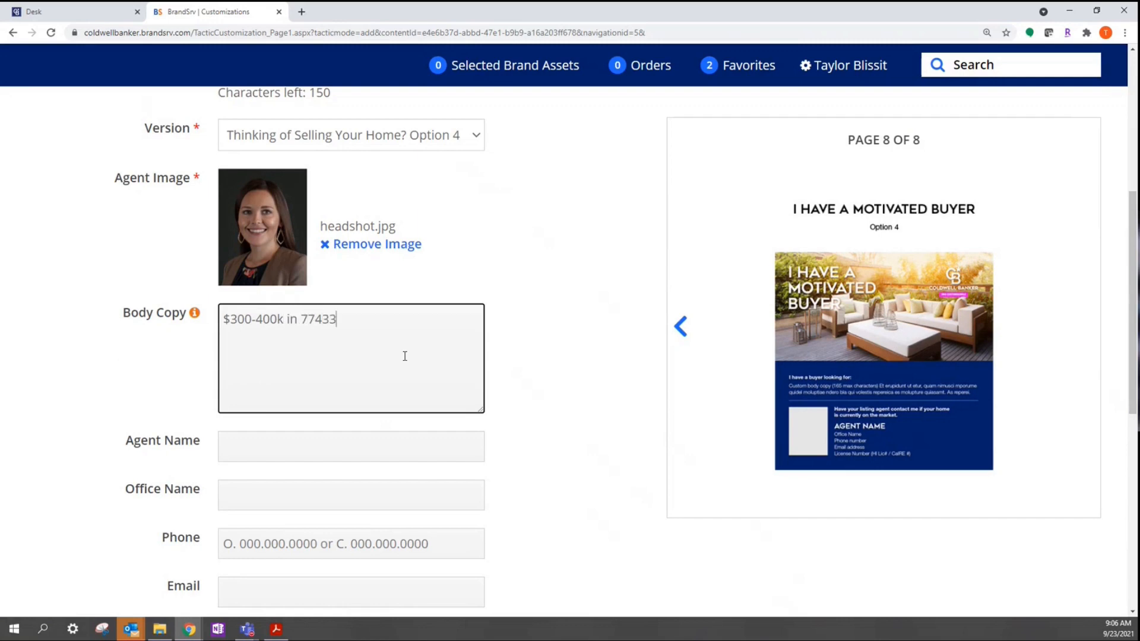
pyautogui.write(' to 7749')
pyautogui.press('BackSpace')
pyautogui.write('29')
pyautogui.scroll(-2, 406, 357)
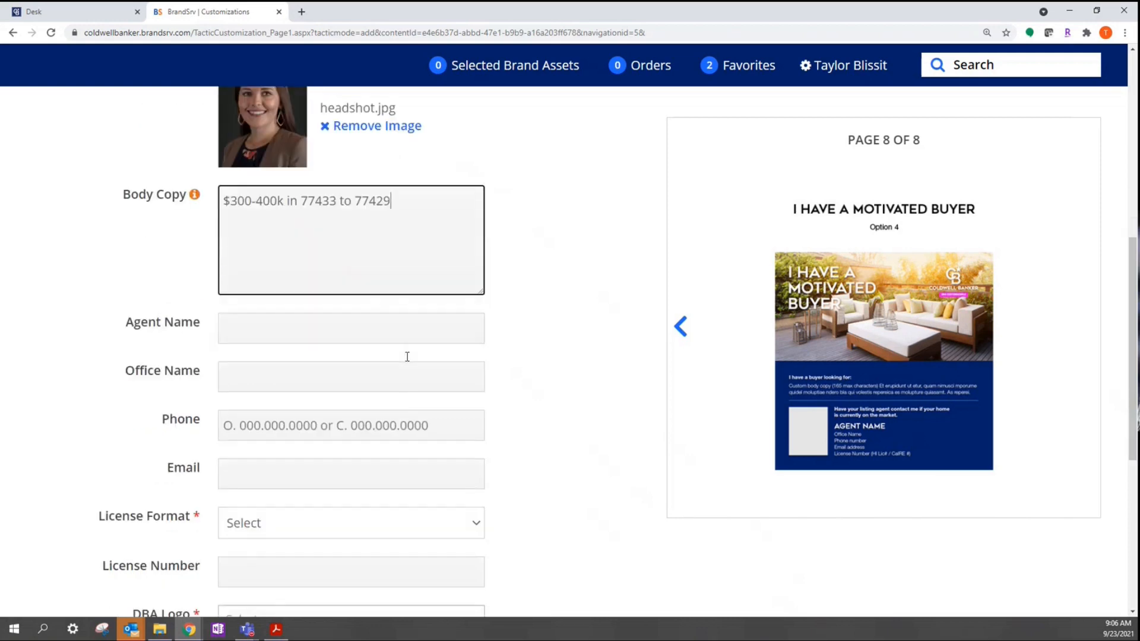
# Step: Fill in the agent's name, office Cy-Fair Office, phone number and e-mail address
pyautogui.click(353, 324)
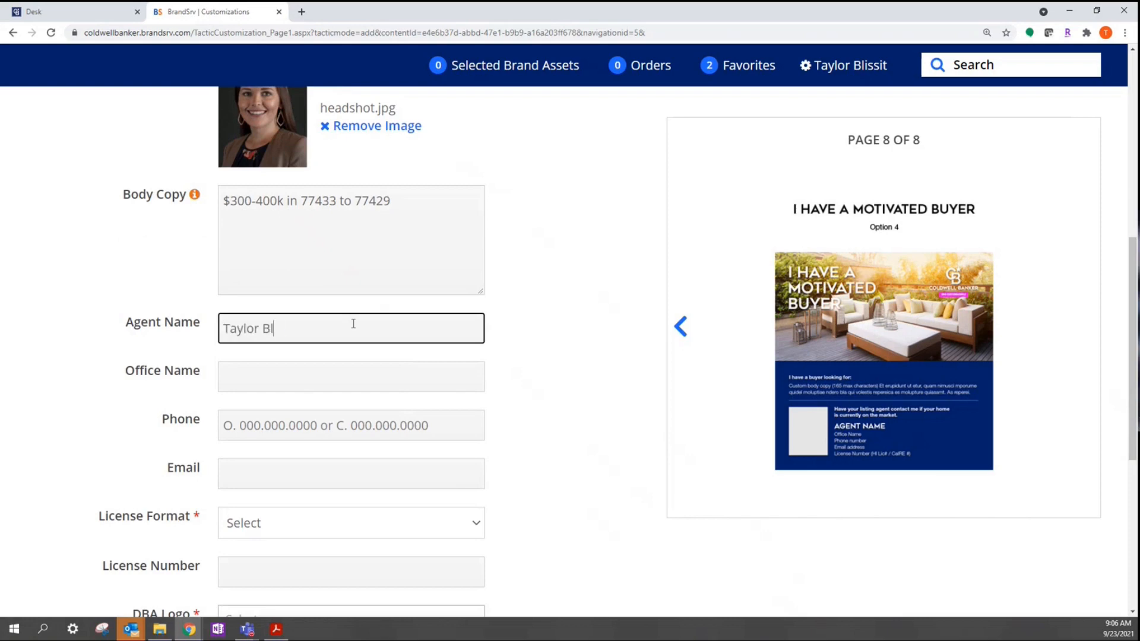
pyautogui.press('Tab')
pyautogui.write('Cy-')
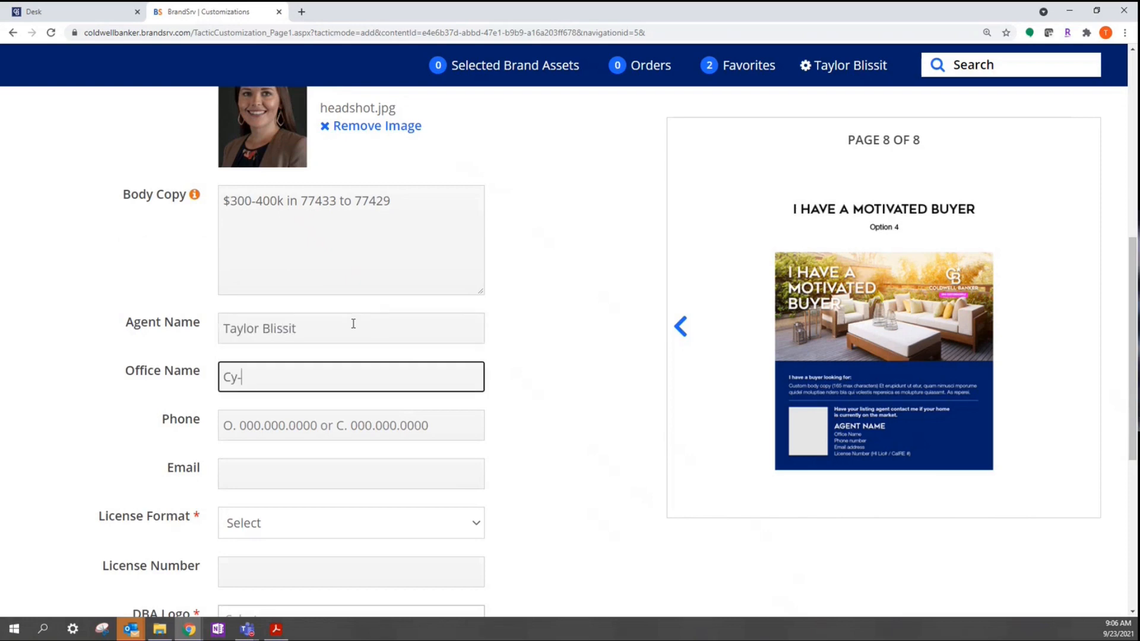
pyautogui.write('Fair Office')
pyautogui.press('Tab')
pyautogui.scroll(-3, 354, 324)
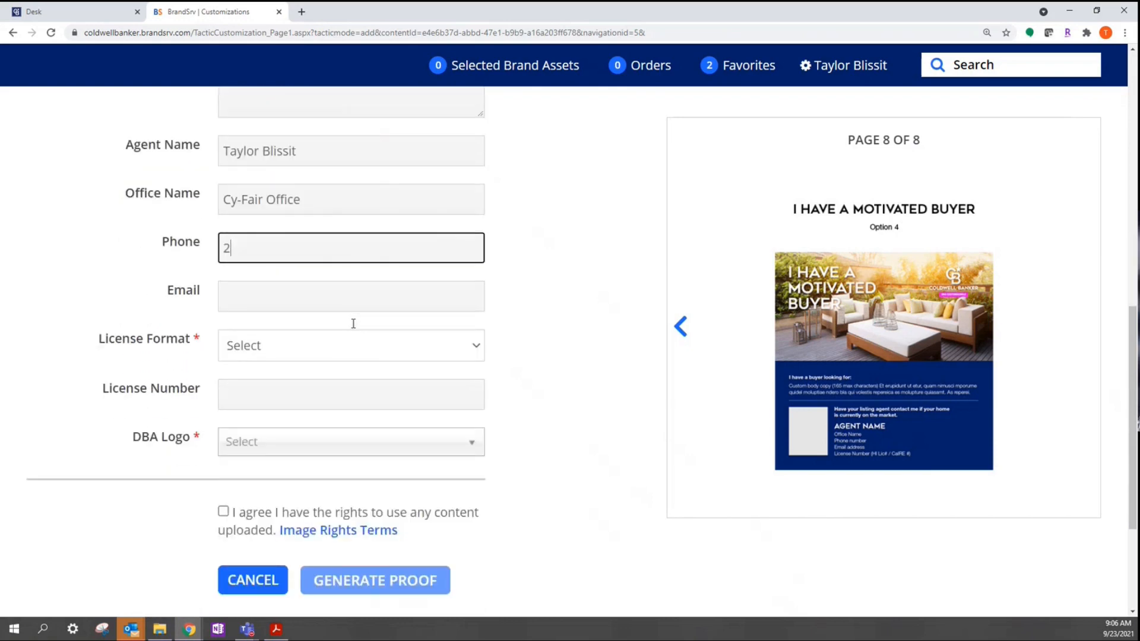
pyautogui.press('Tab')
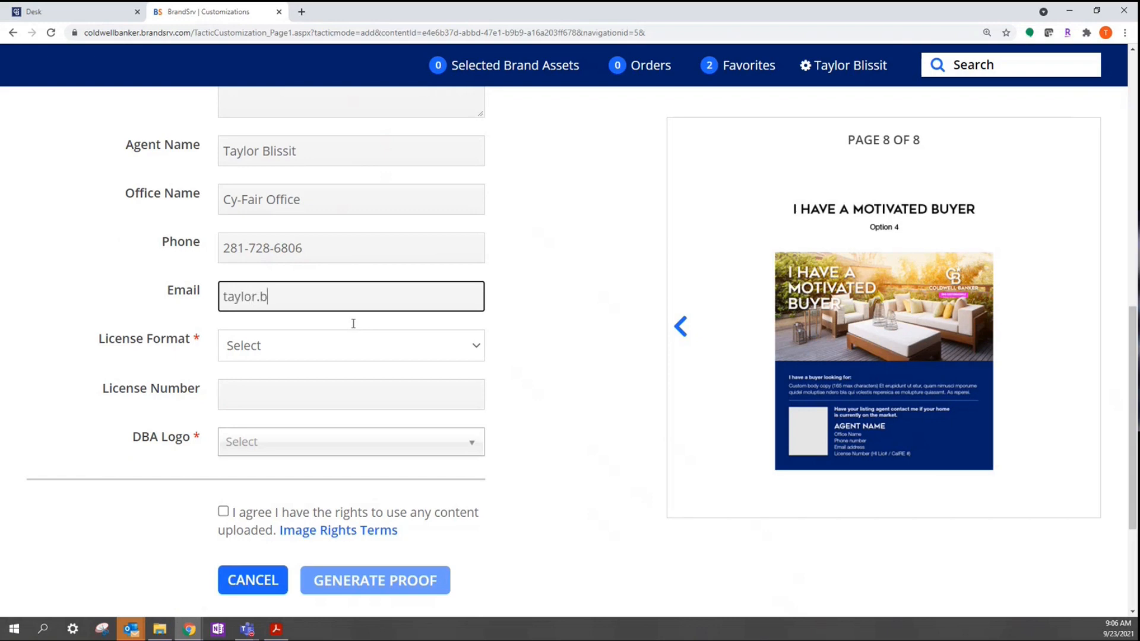
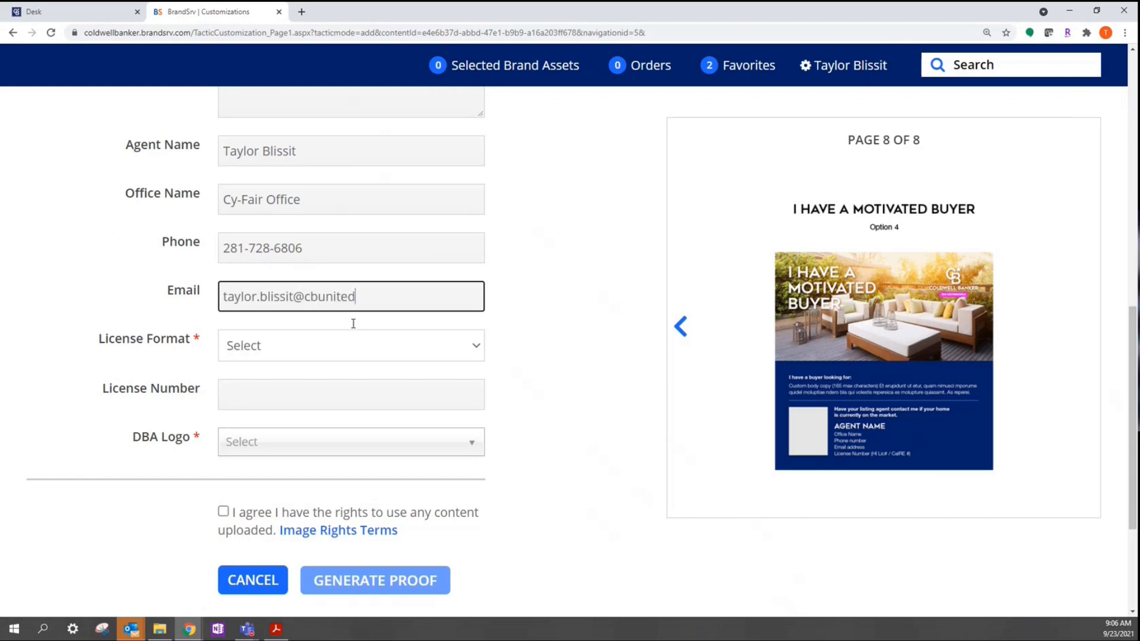
pyautogui.press('Tab')
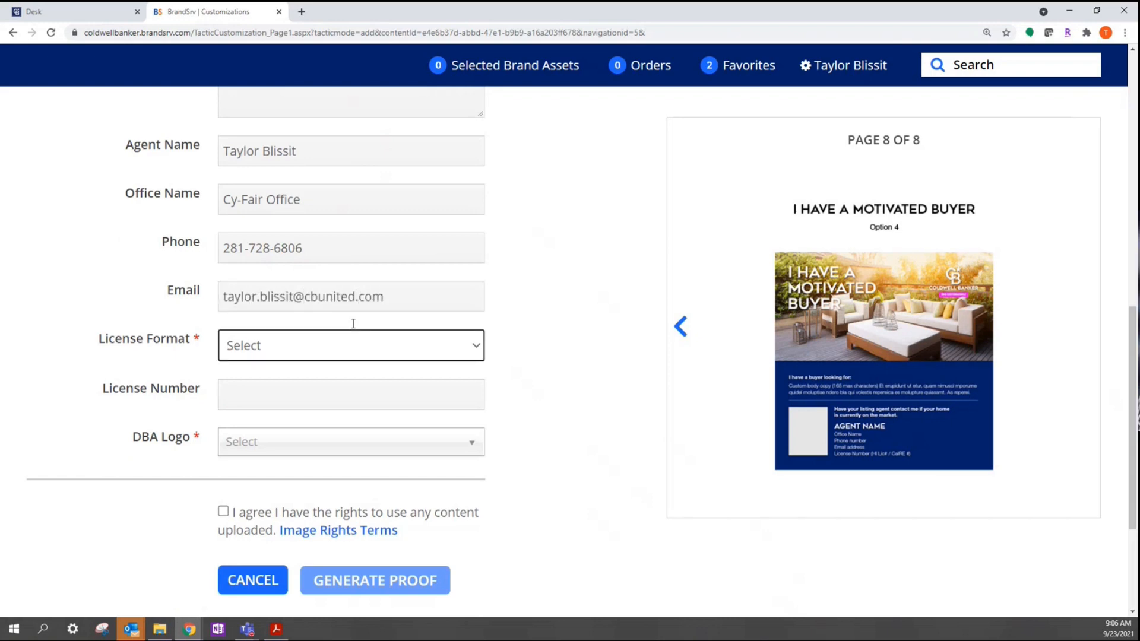
# Step: Choose No License Number, DBA logo Coldwell Banker Realty (CBR), and accept the image rights terms
pyautogui.click(356, 355)
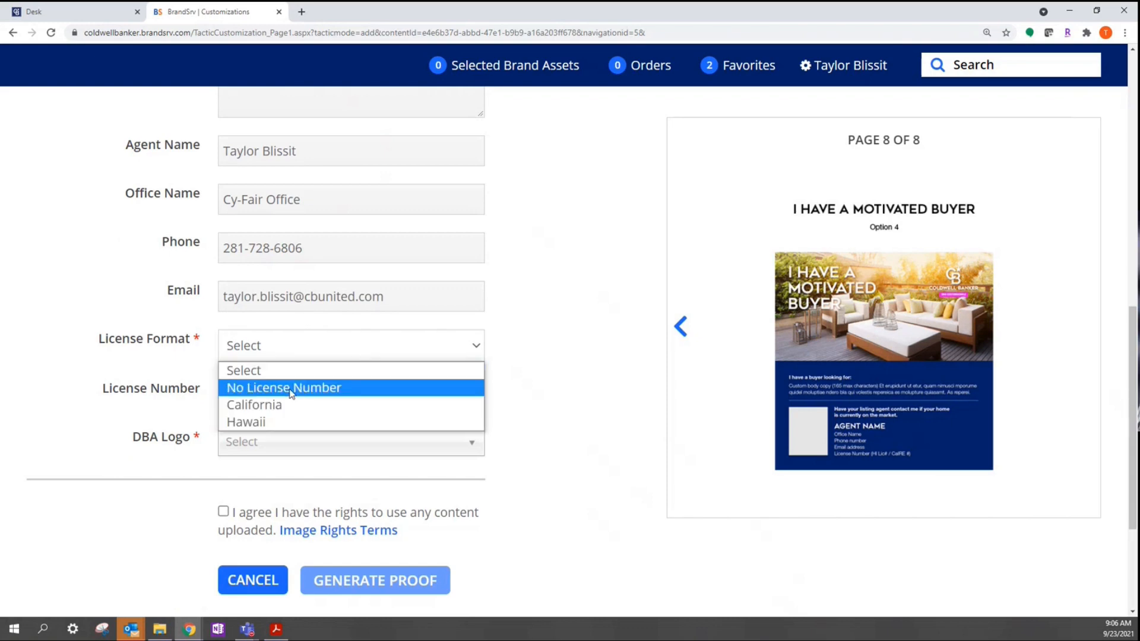
pyautogui.click(331, 389)
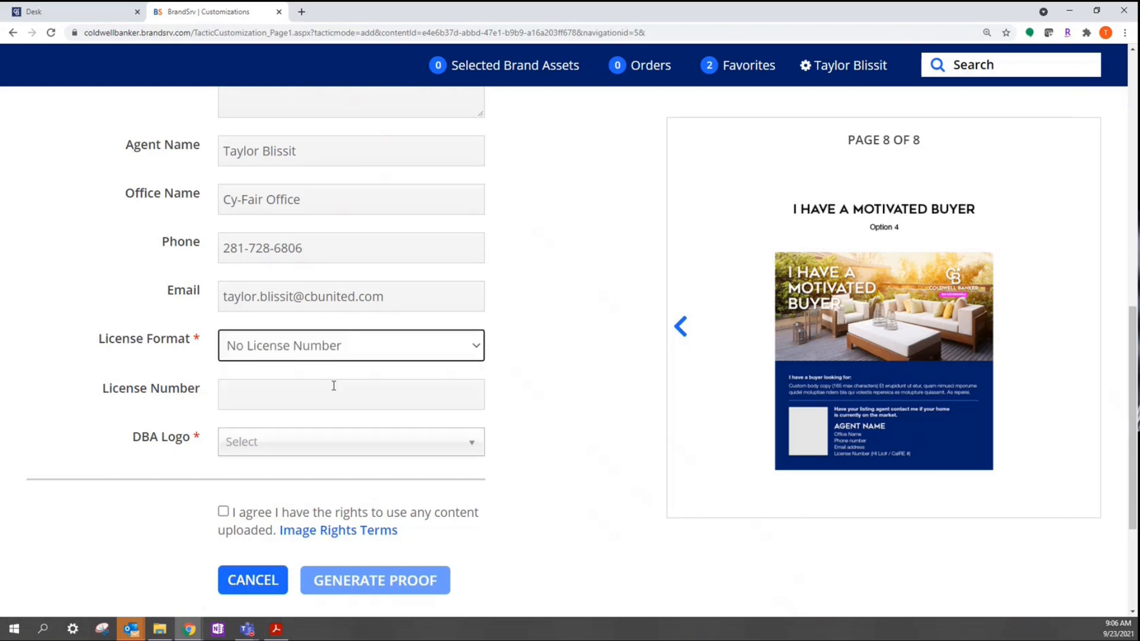
pyautogui.scroll(-2, 334, 388)
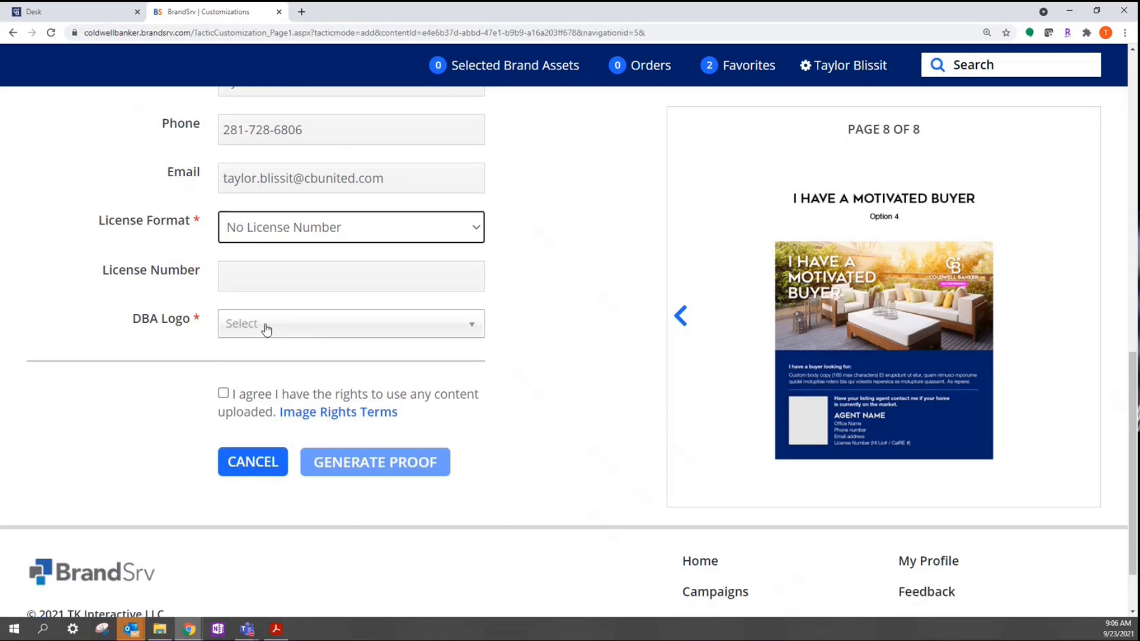
pyautogui.click(267, 327)
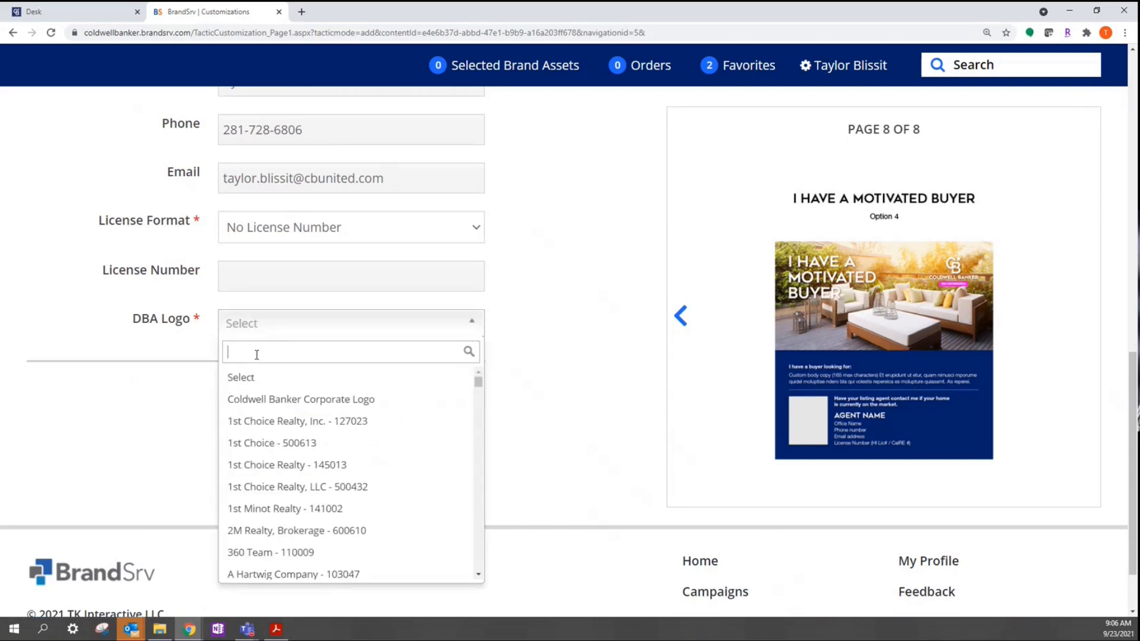
pyautogui.write('col')
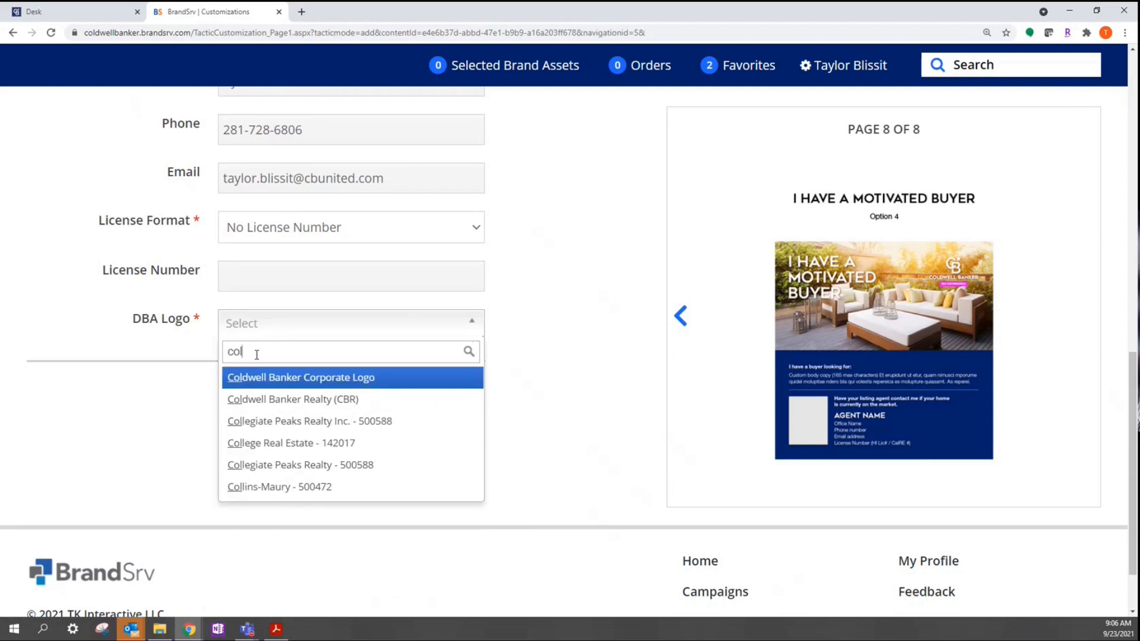
pyautogui.click(290, 403)
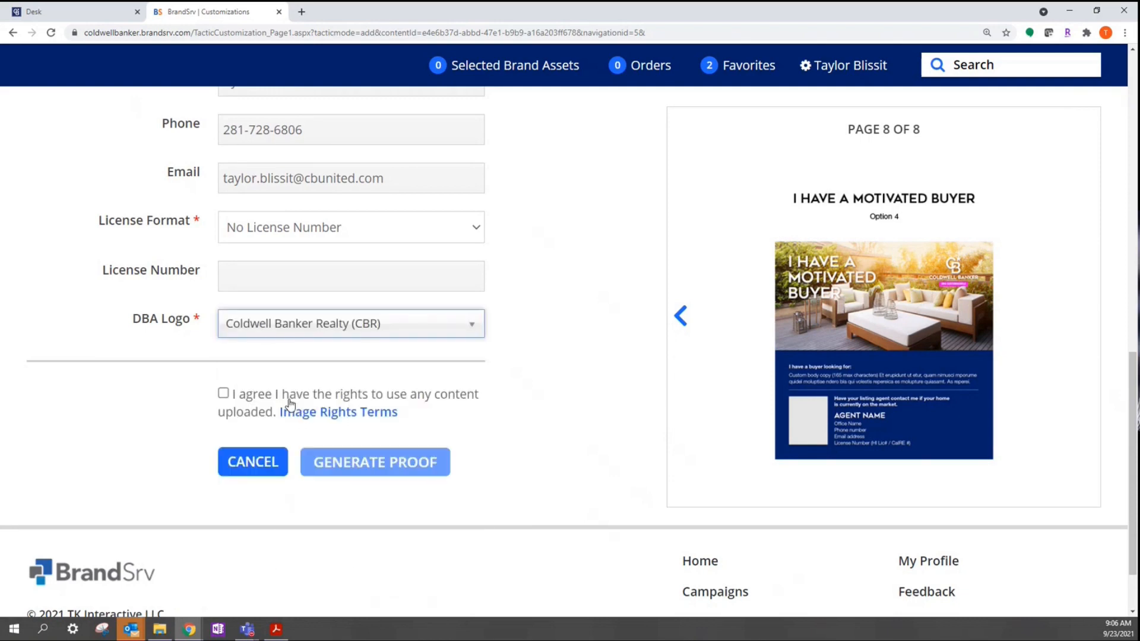
pyautogui.click(222, 394)
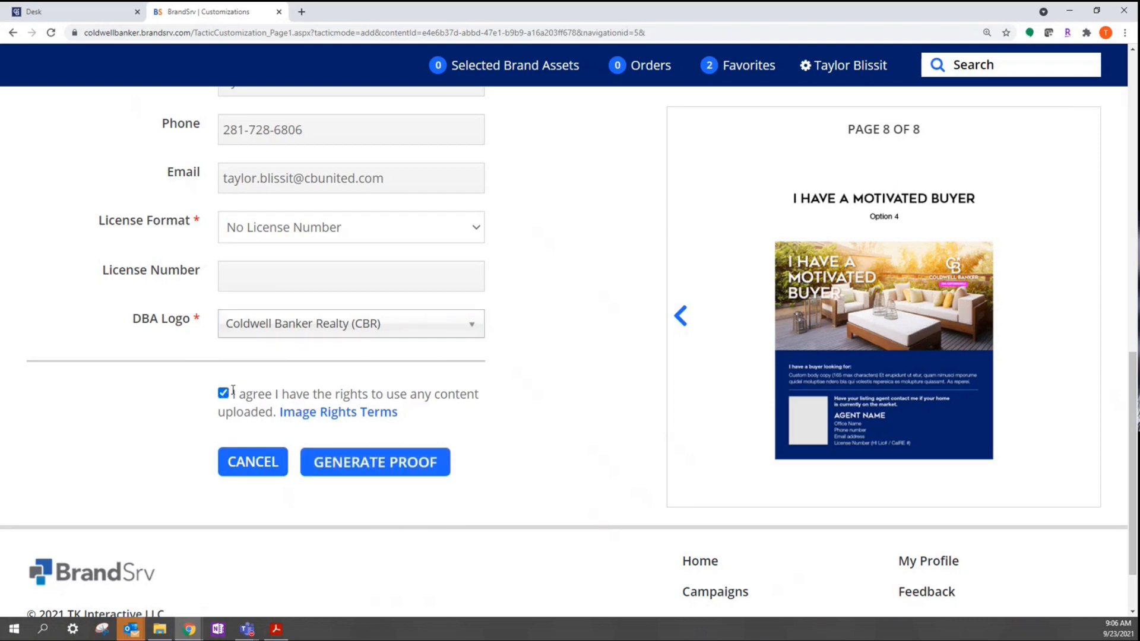
# Step: Generate the proof, dismiss the Success notice, and view it from Pending Items
pyautogui.click(392, 462)
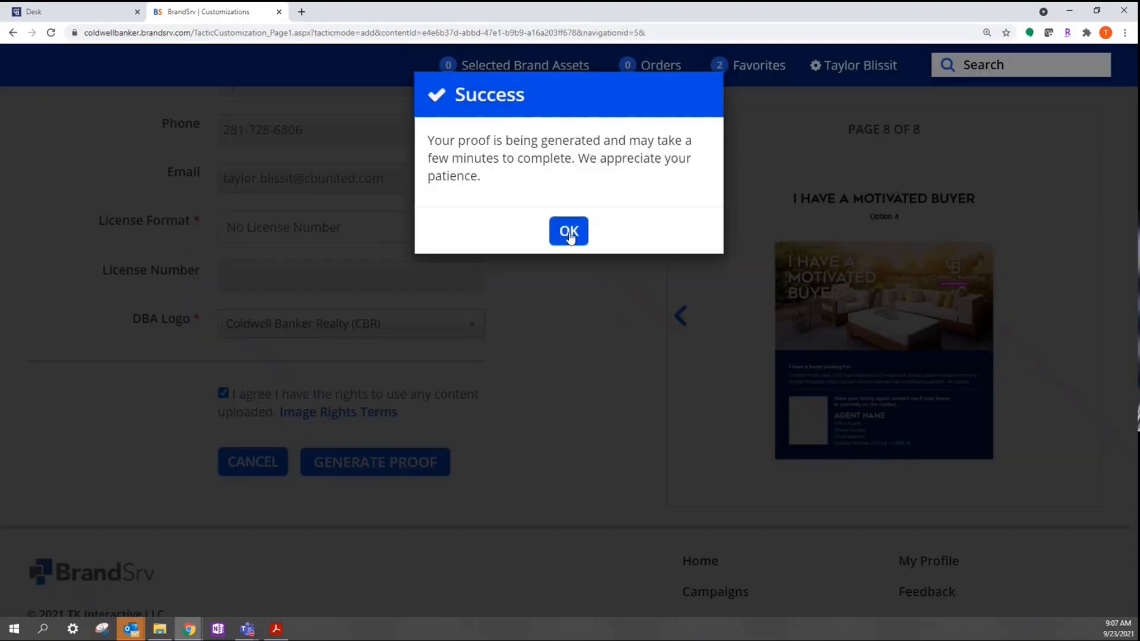
pyautogui.click(569, 232)
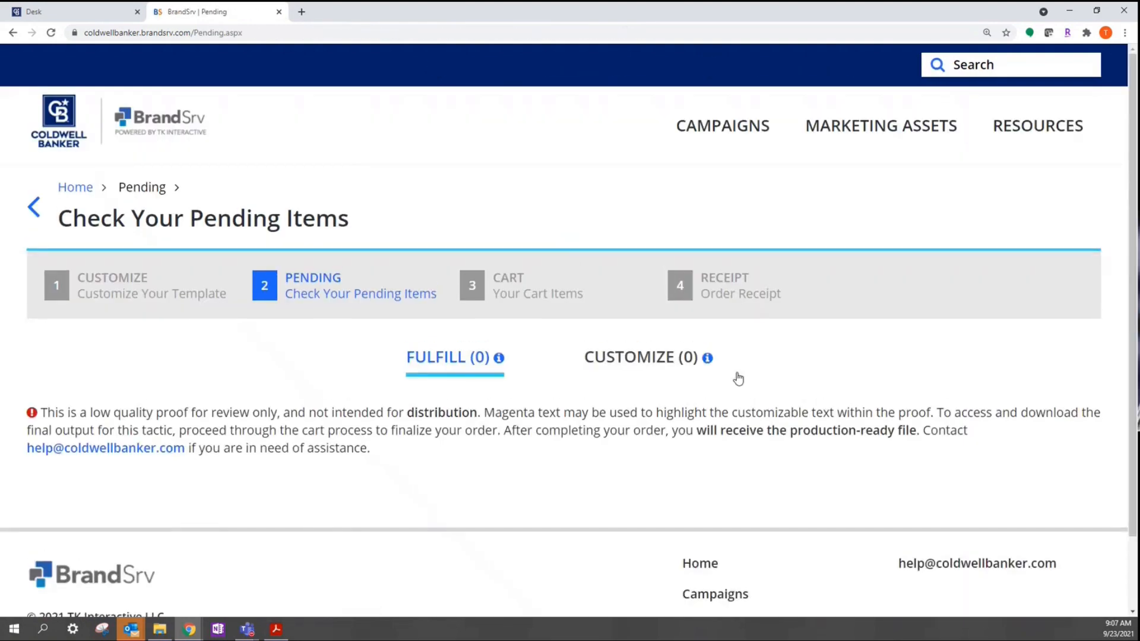
pyautogui.scroll(-2, 1069, 412)
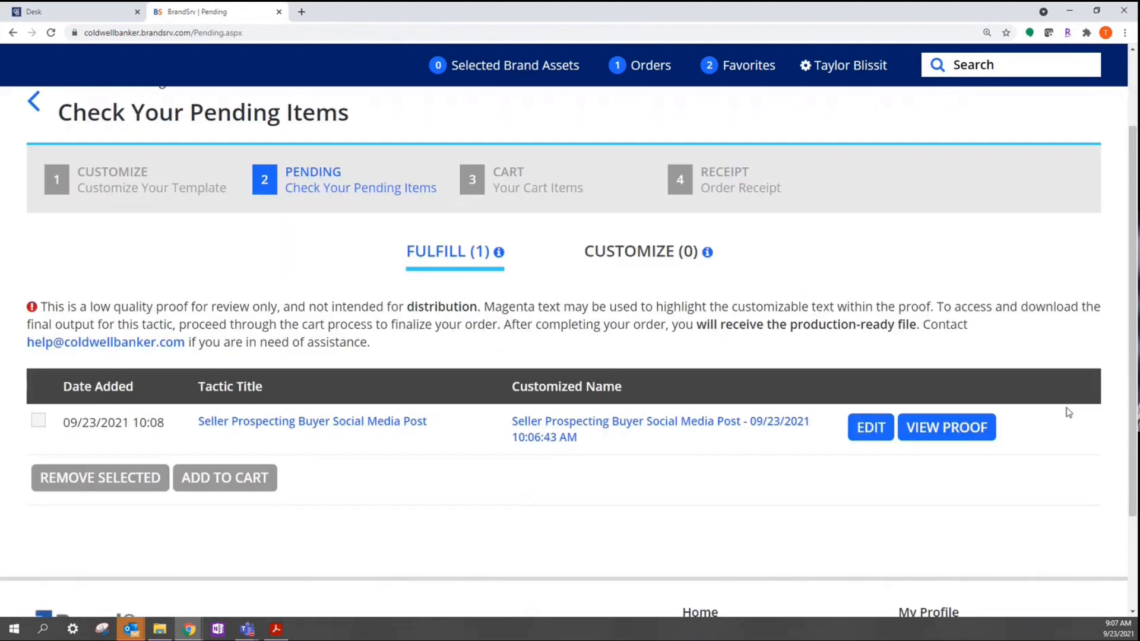
pyautogui.scroll(-1, 1010, 414)
pyautogui.moveTo(952, 415)
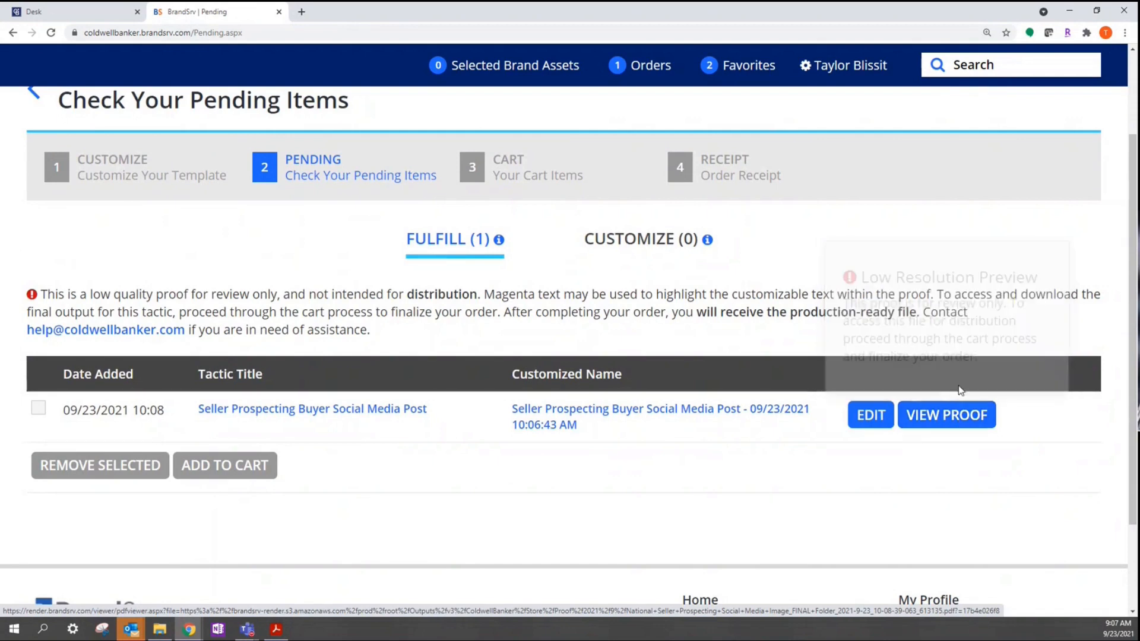
pyautogui.click(953, 416)
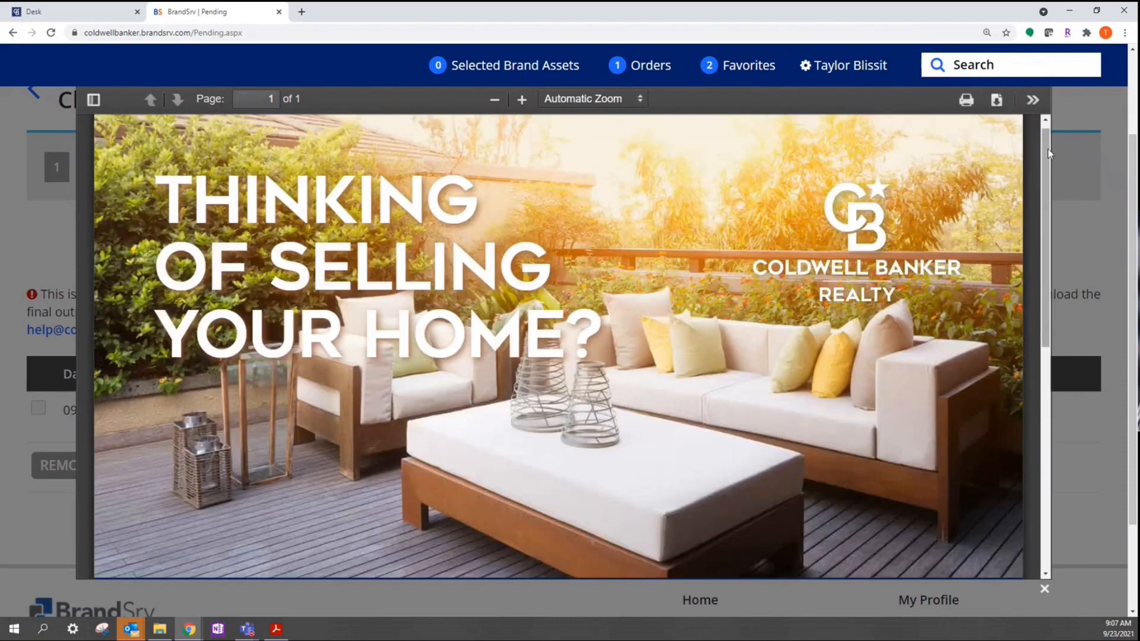
# Step: Scroll the proof down to check the $300-400k price range and agent contact details
pyautogui.moveTo(1048, 160); pyautogui.dragTo(1037, 398)
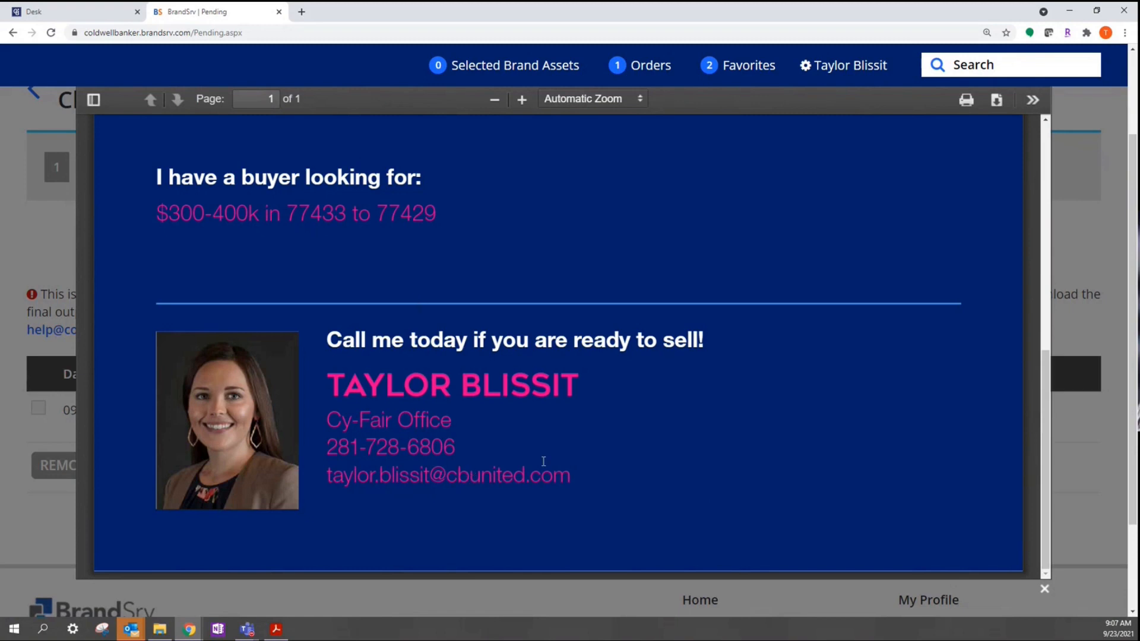
# Step: Close the proof, add the pending social post to the cart, and place the order
pyautogui.click(1044, 592)
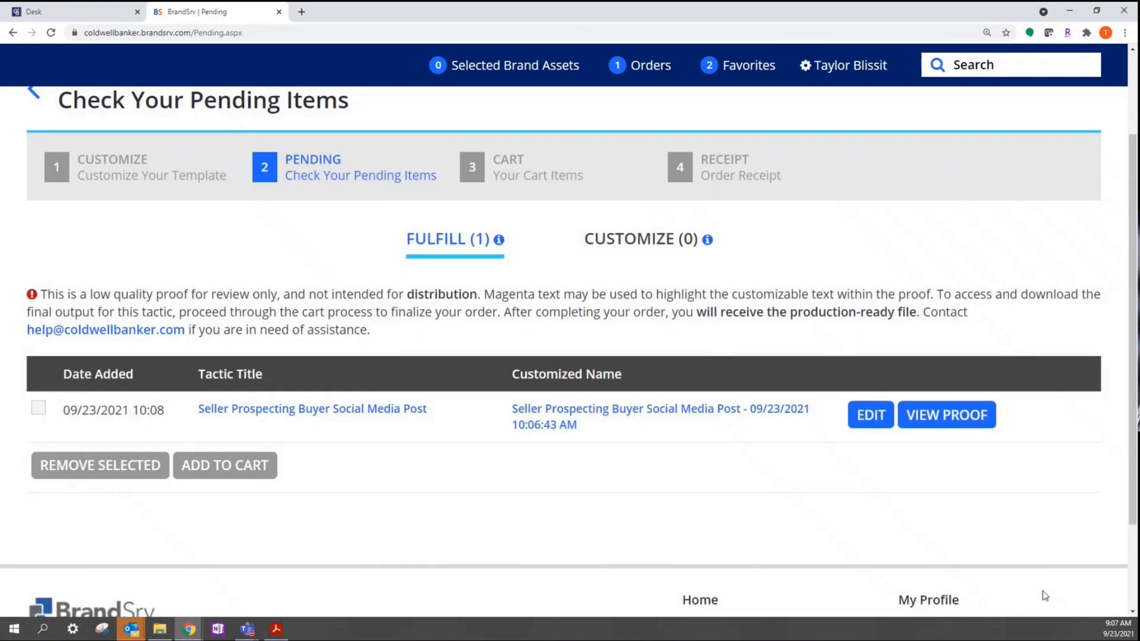
pyautogui.click(38, 410)
pyautogui.scroll(-1, 36, 414)
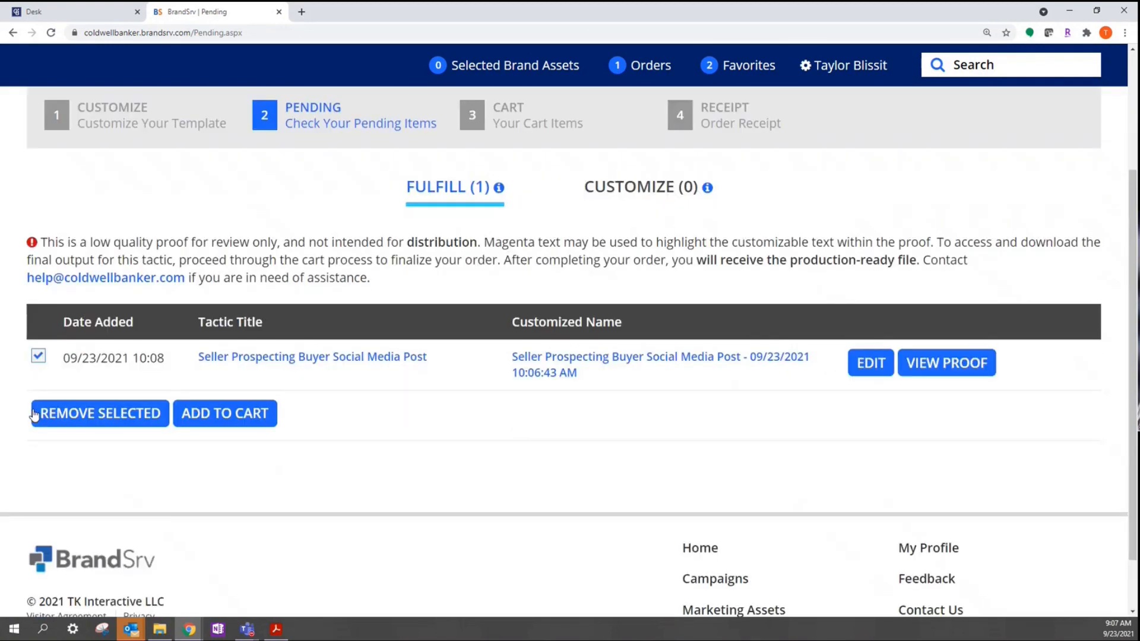
pyautogui.click(264, 410)
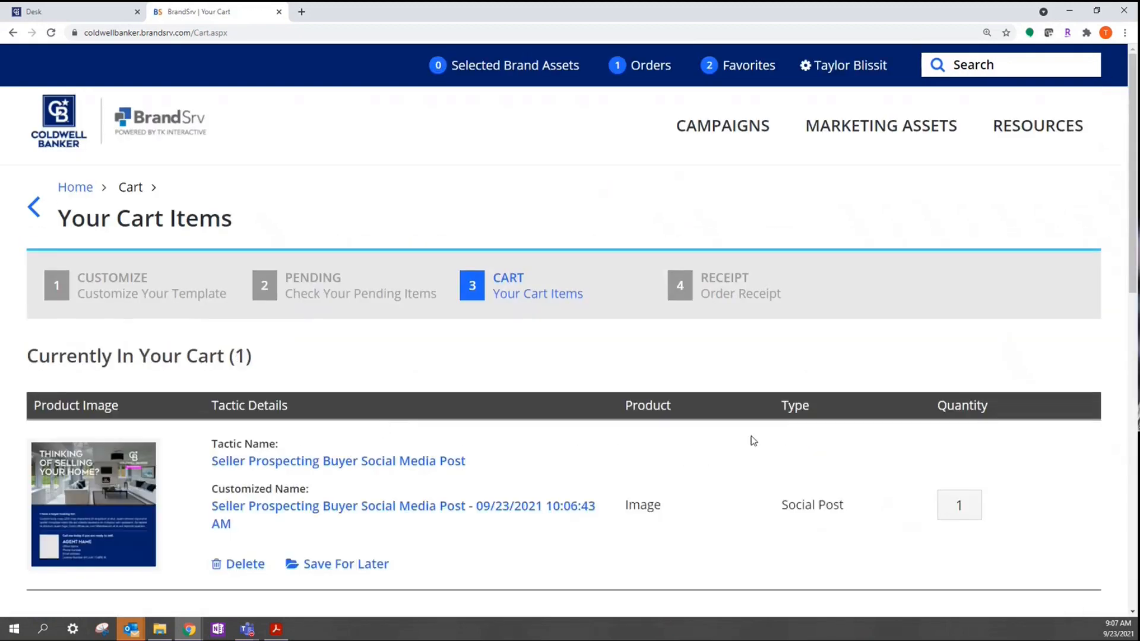
pyautogui.scroll(-7, 760, 439)
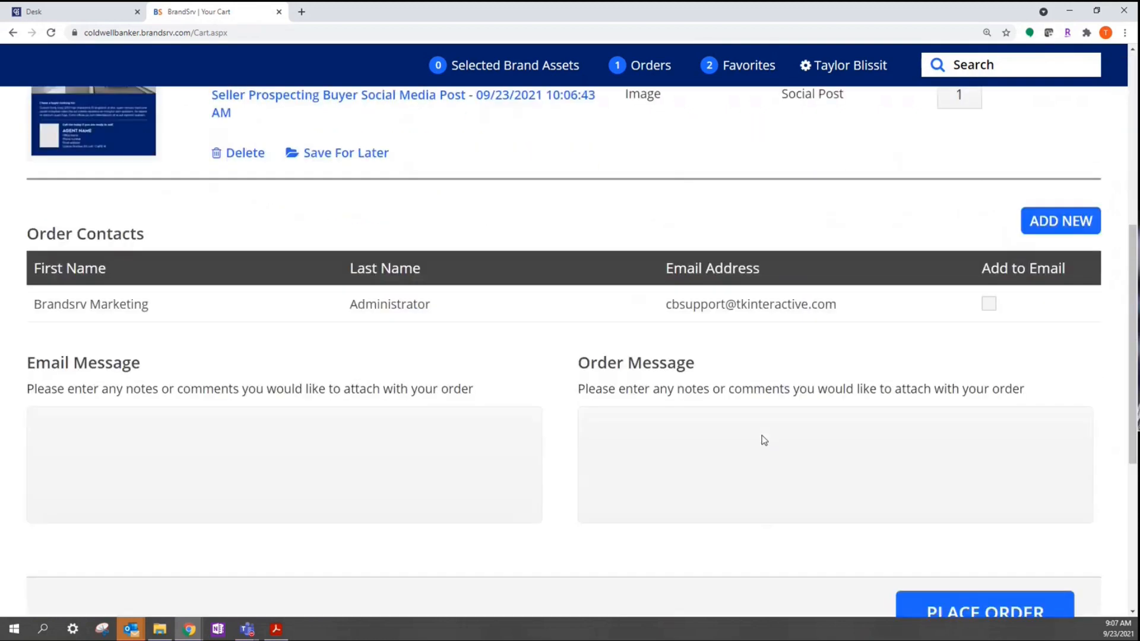
pyautogui.scroll(-4, 764, 440)
pyautogui.click(960, 383)
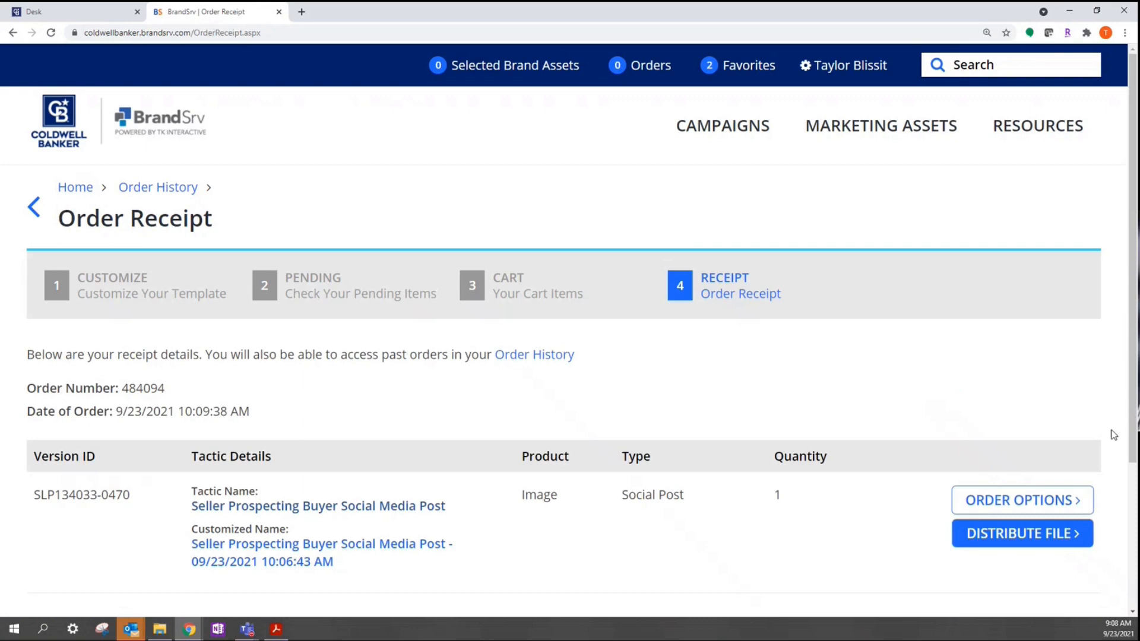
# Step: Download the finished post via Distribute File > Get File Now and open the .jpg
pyautogui.scroll(-3, 1113, 435)
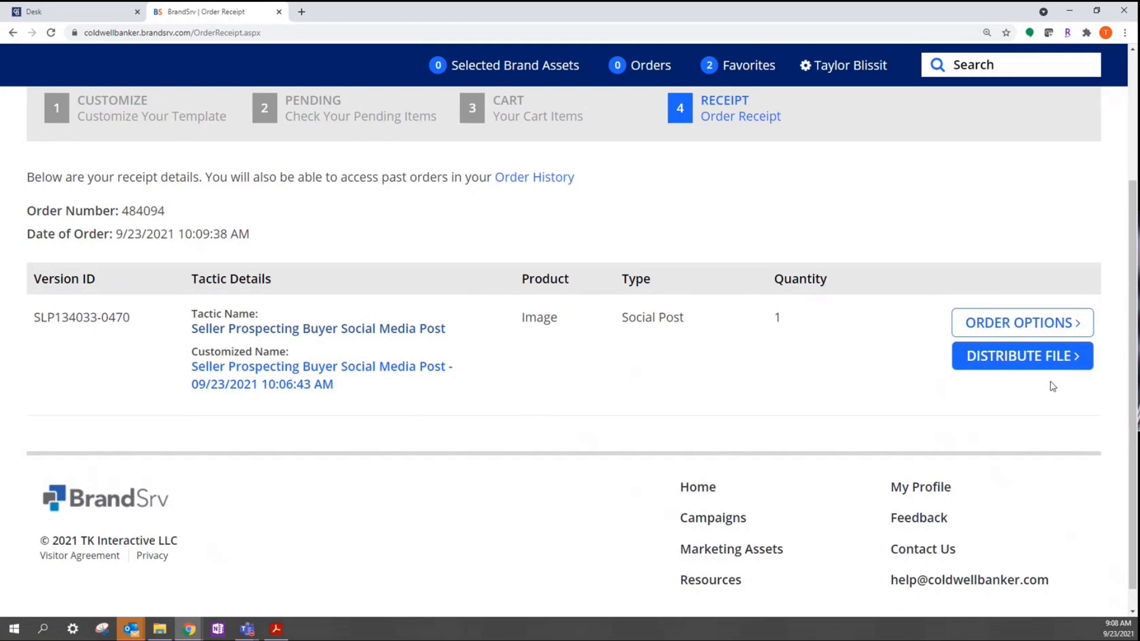
pyautogui.click(996, 365)
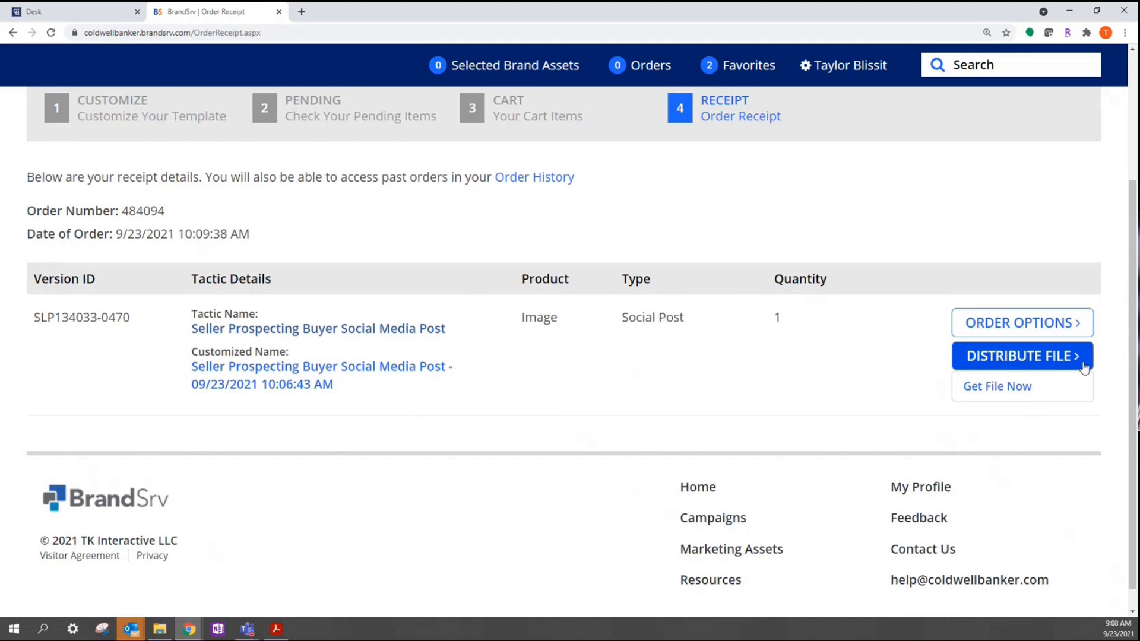
pyautogui.click(985, 396)
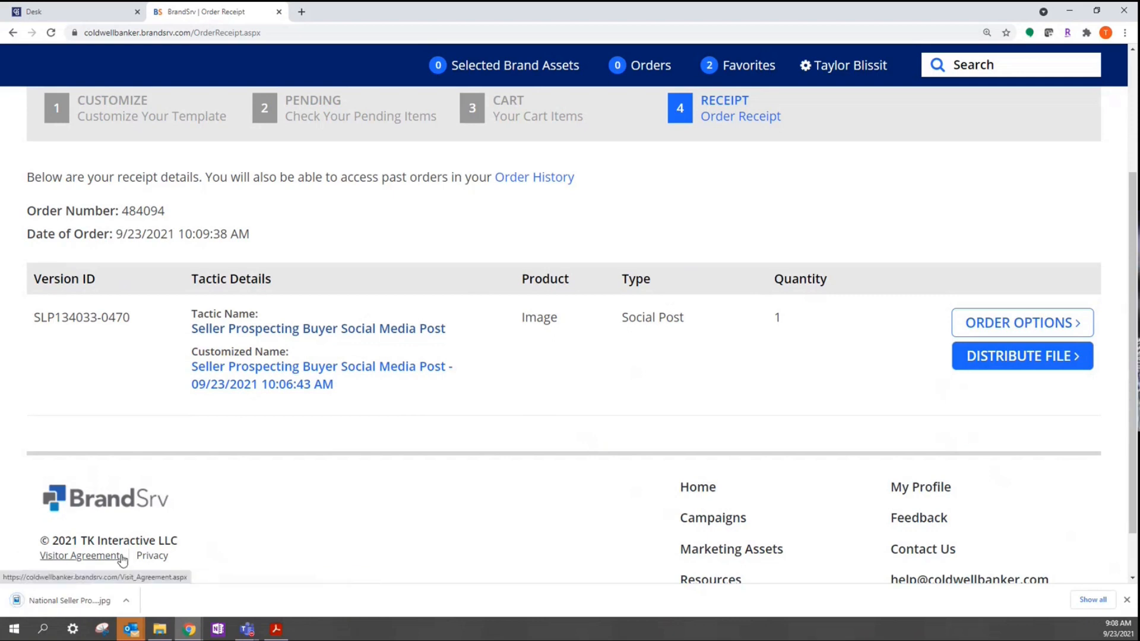
pyautogui.click(74, 601)
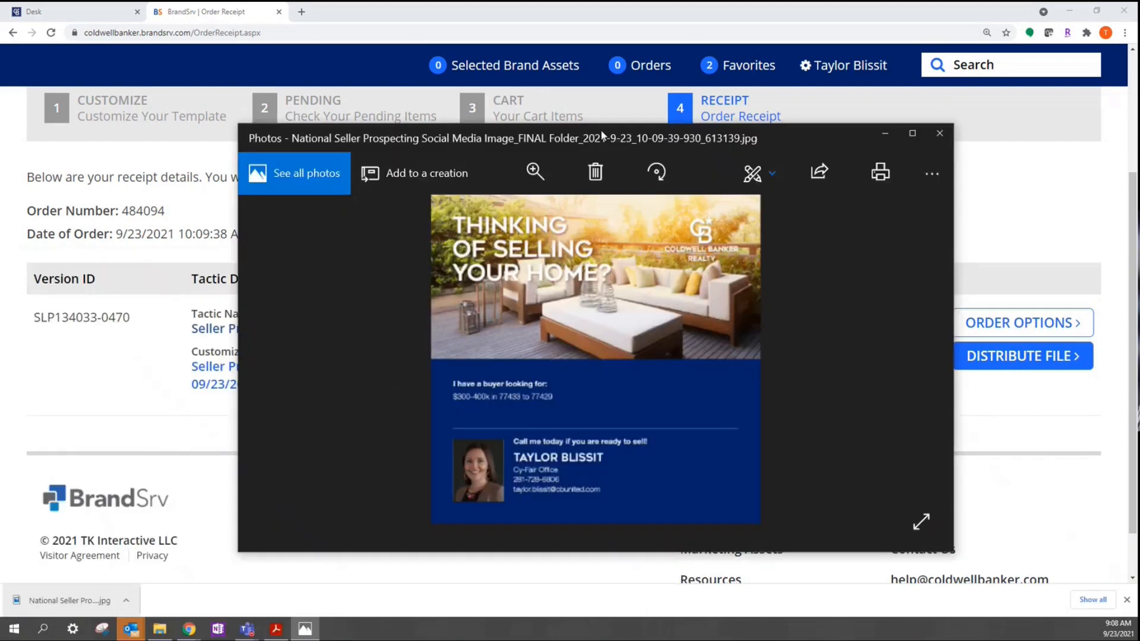
# Step: Maximize the photo viewer, then open InTouch from the Desk under Delegate Access
pyautogui.doubleClick(575, 72)
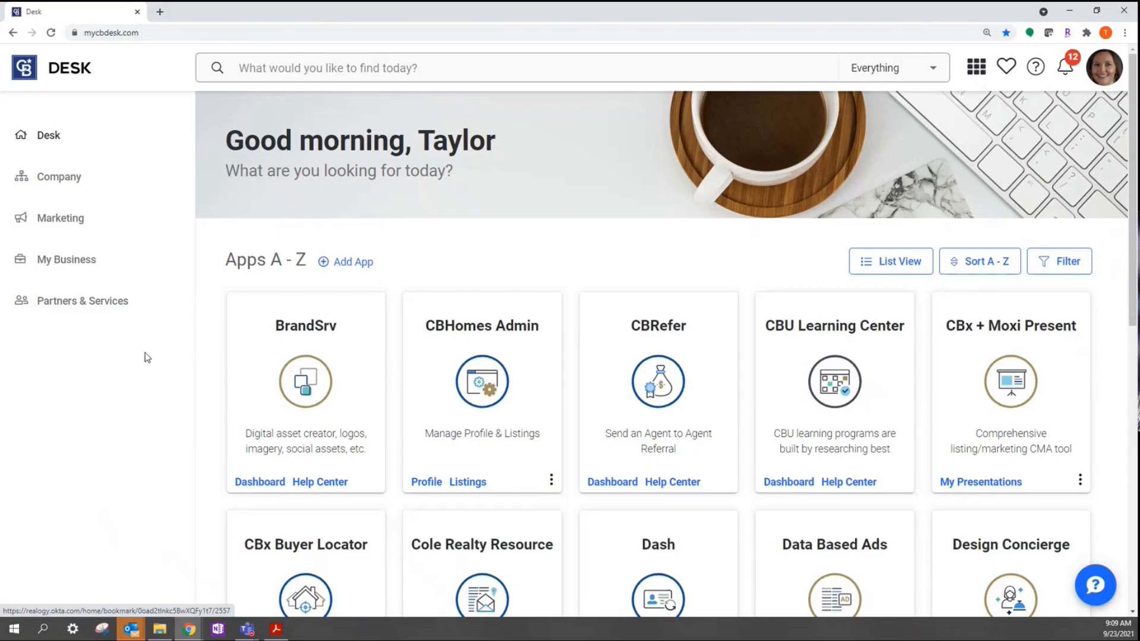
pyautogui.scroll(-8, 147, 357)
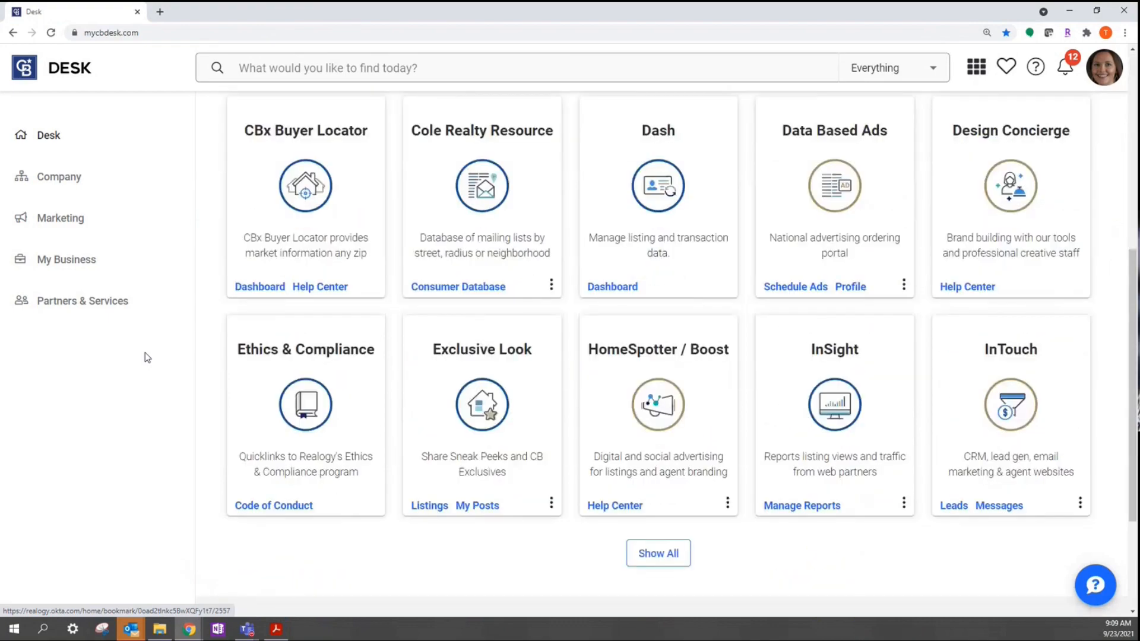
pyautogui.click(1036, 360)
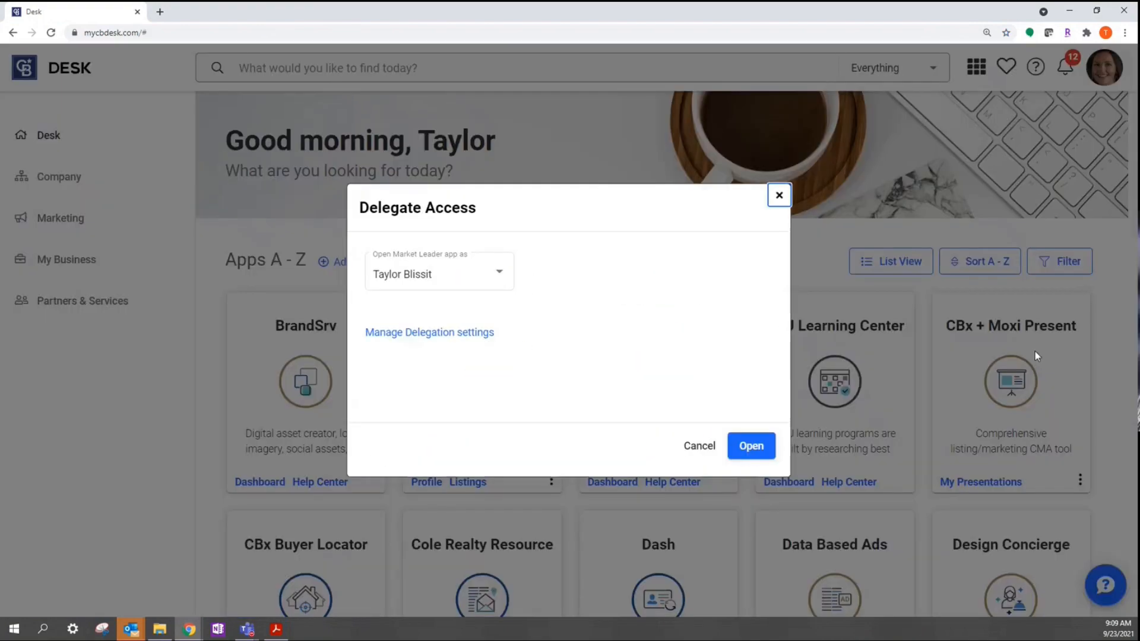
pyautogui.click(752, 446)
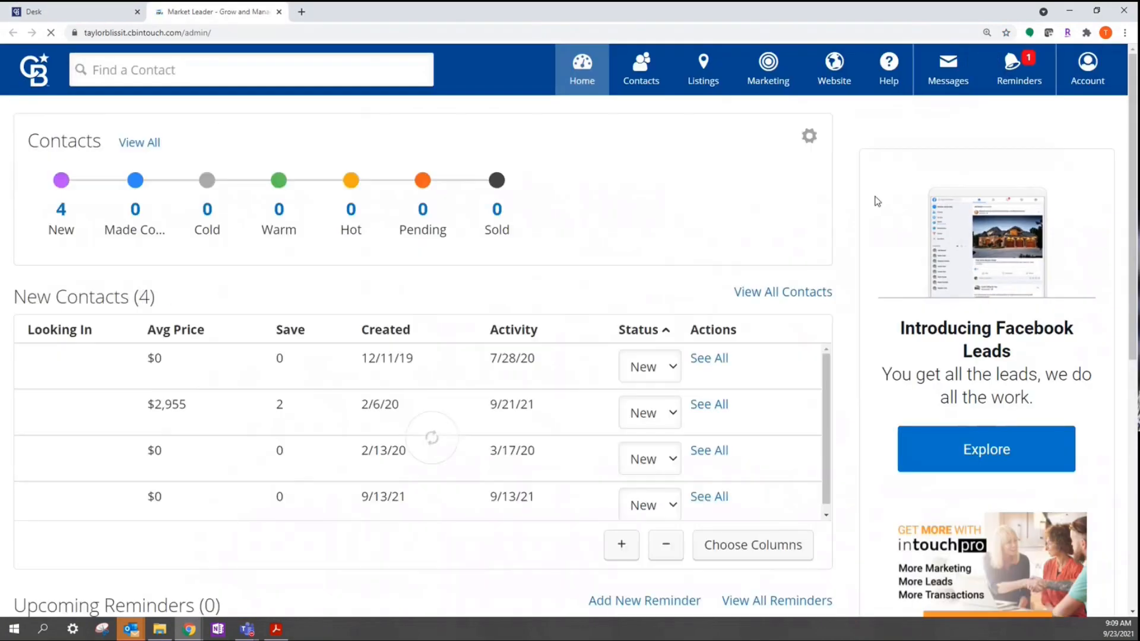
# Step: Search the Marketing Center designs for the keyword 'seller'
pyautogui.click(778, 62)
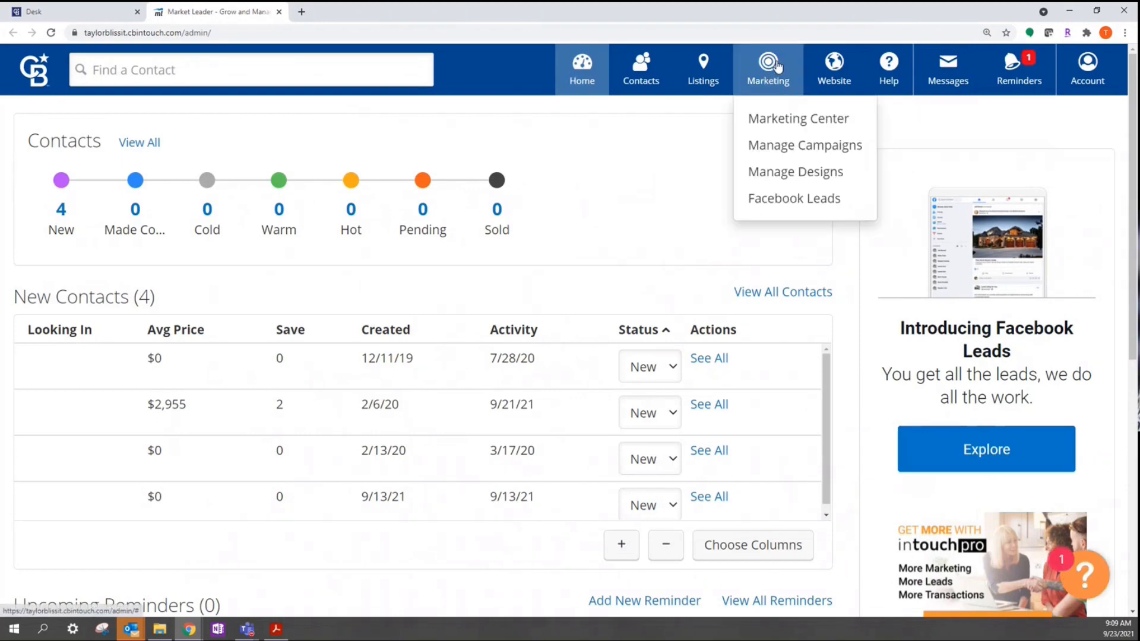
pyautogui.click(787, 122)
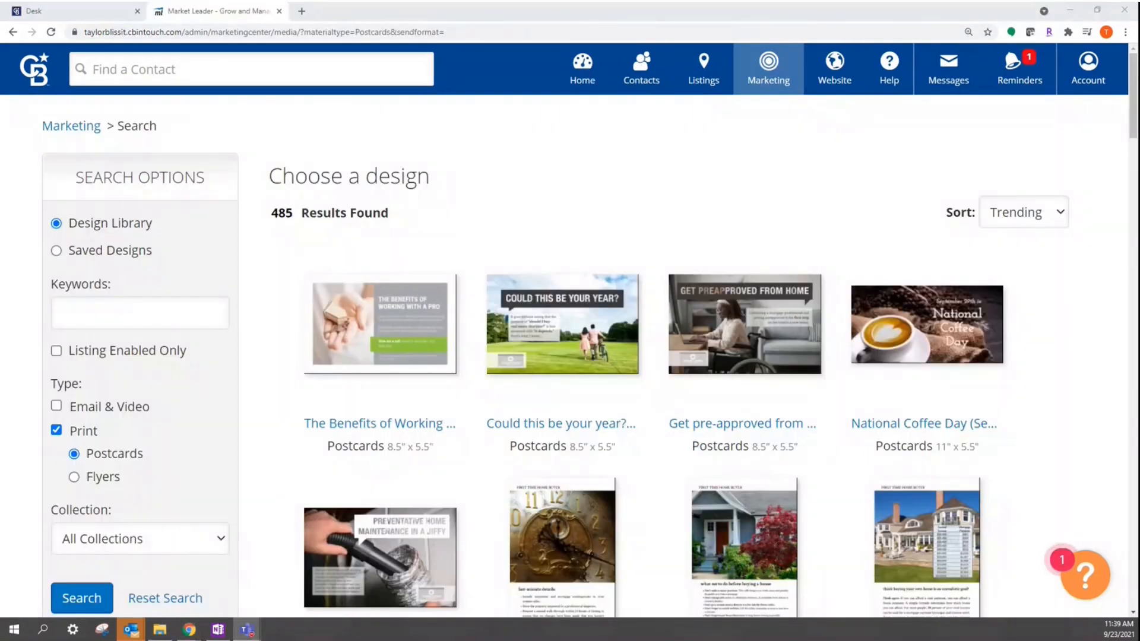
pyautogui.click(169, 315)
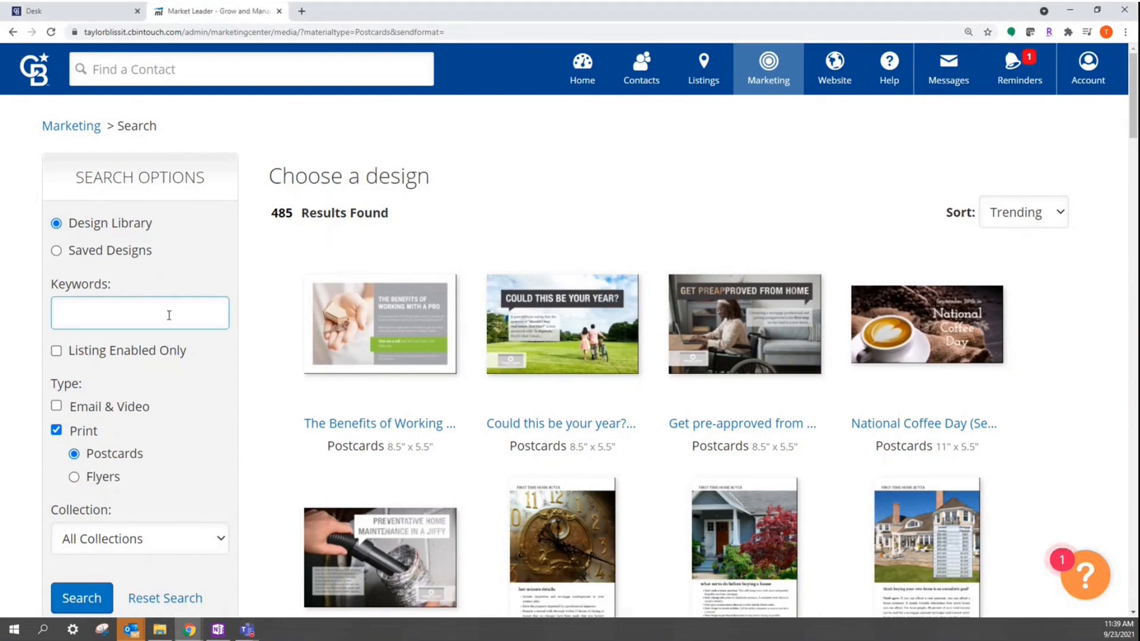
pyautogui.write('seller')
pyautogui.press('Return')
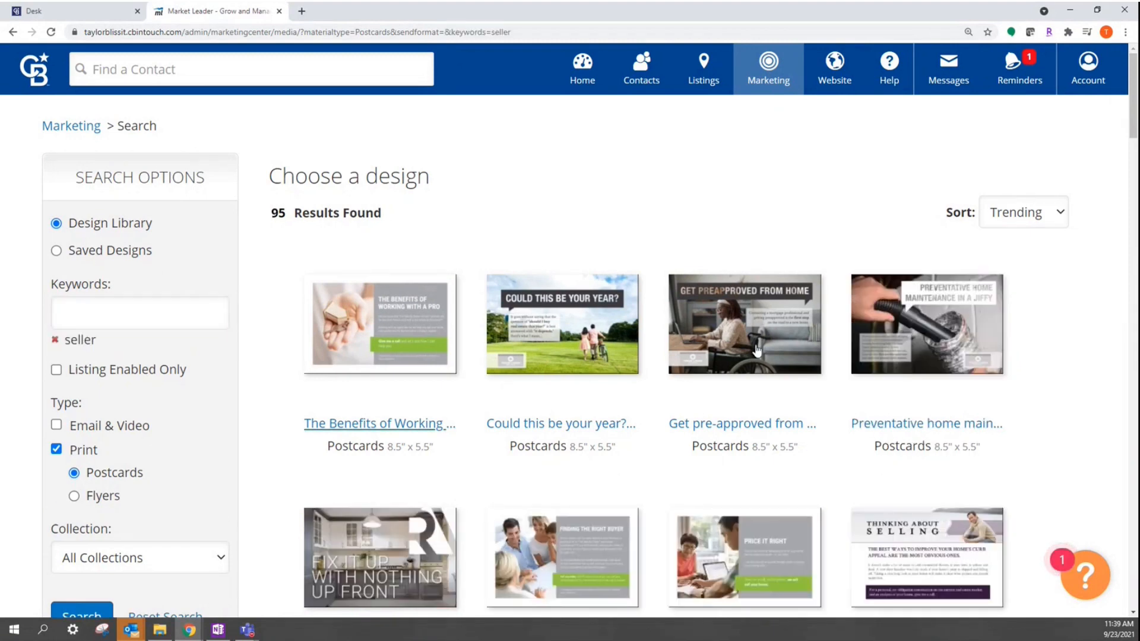
# Step: Open the 'I Have a Motivated Buyer' postcard from the search results
pyautogui.scroll(-20, 1067, 331)
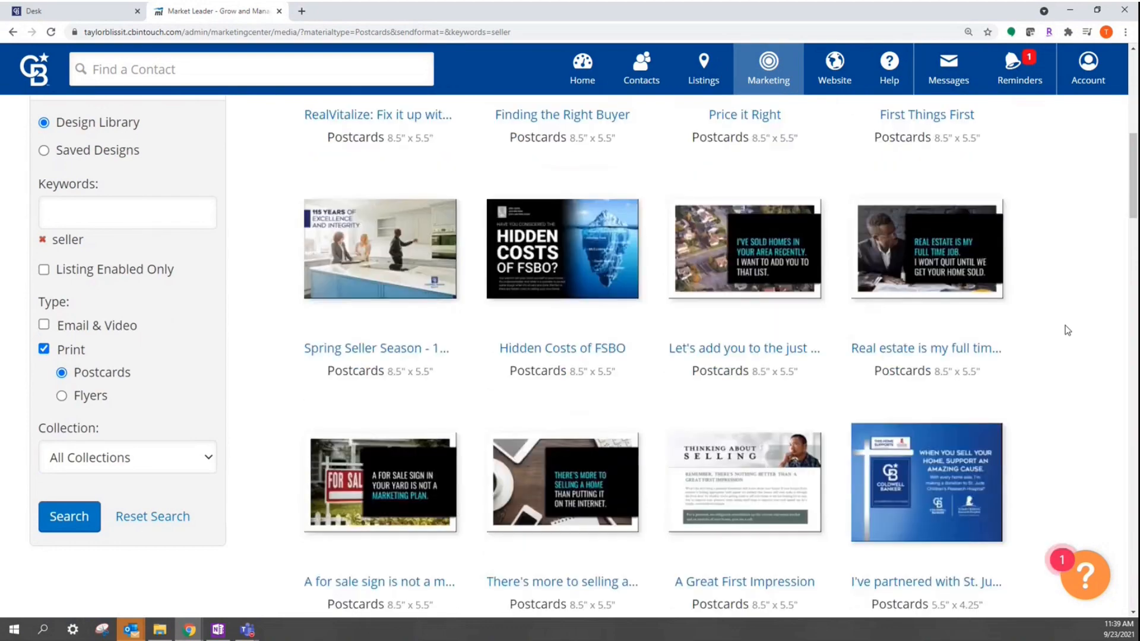
pyautogui.scroll(-15, 1067, 330)
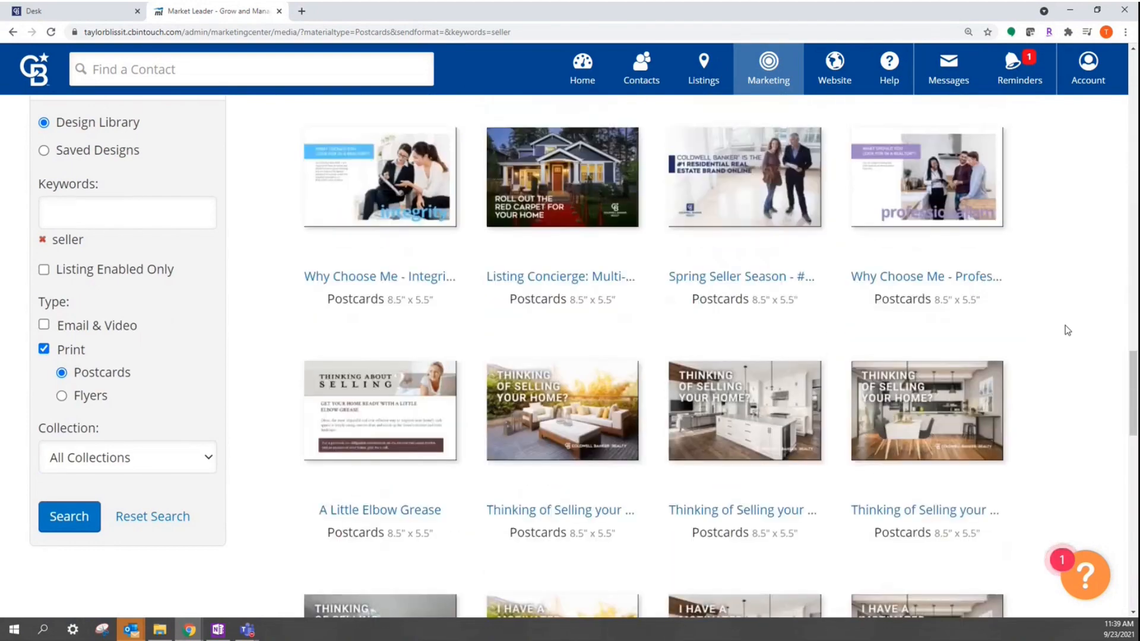
pyautogui.scroll(2, 1067, 330)
pyautogui.scroll(1, 1067, 330)
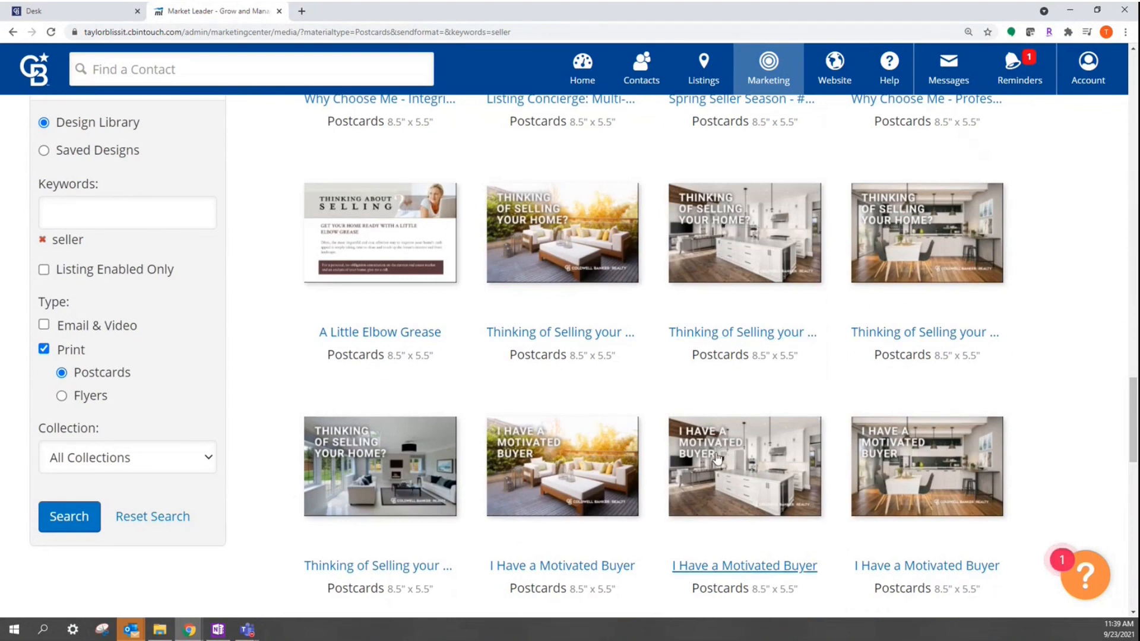
pyautogui.scroll(-1, 716, 464)
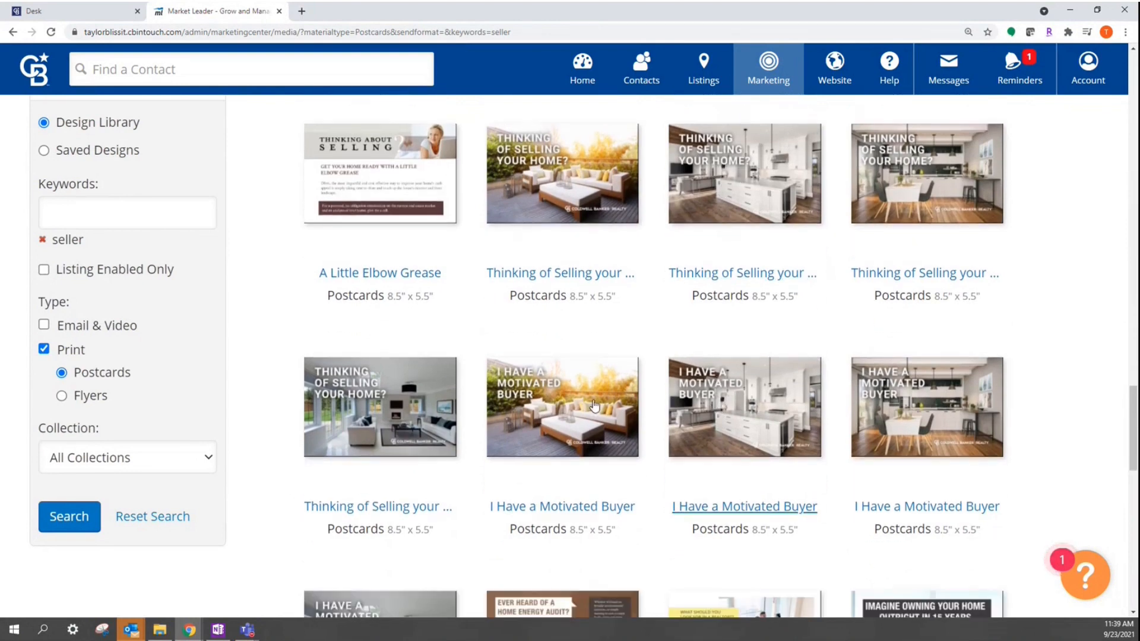
pyautogui.click(550, 405)
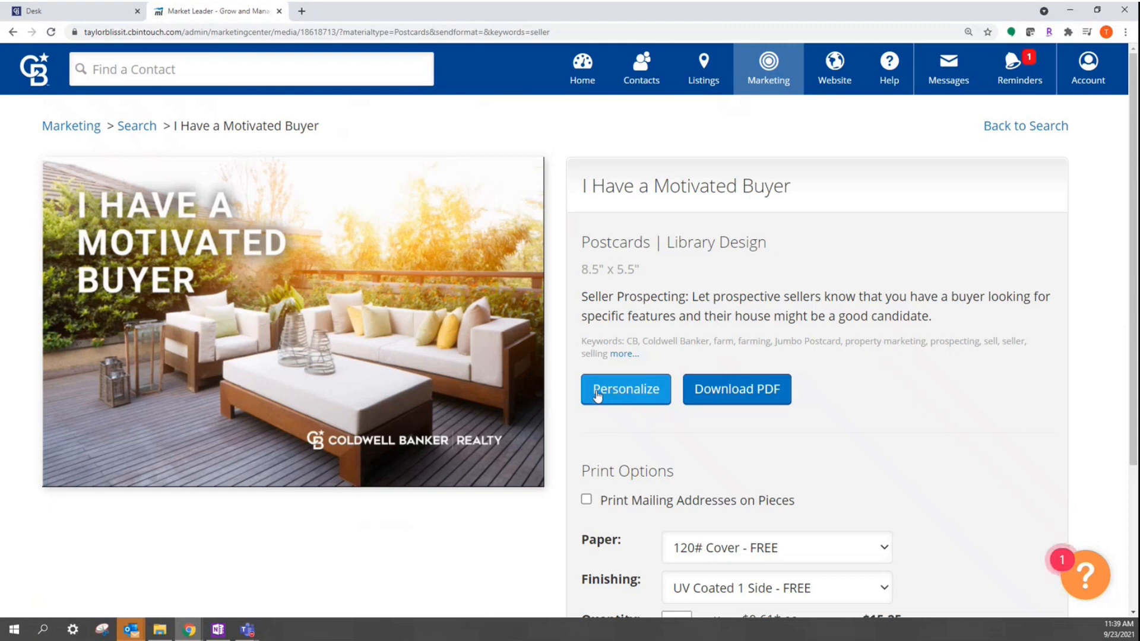
# Step: Personalize the postcard, switch to Postcard Back, and select its Text 1 placeholder
pyautogui.click(594, 392)
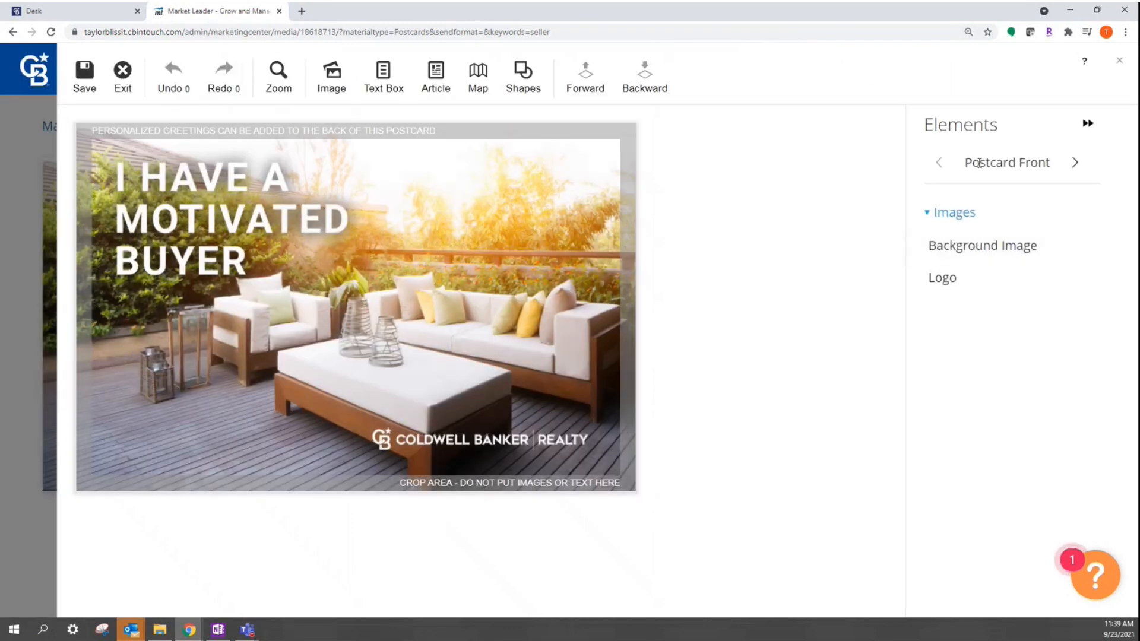
pyautogui.click(1076, 164)
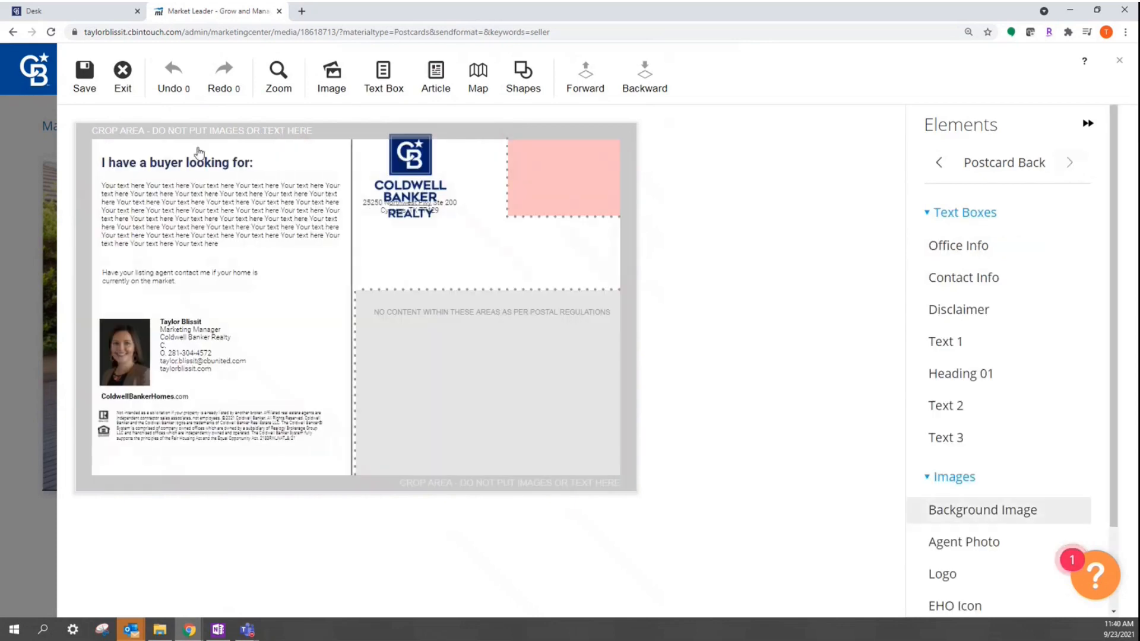
pyautogui.click(142, 204)
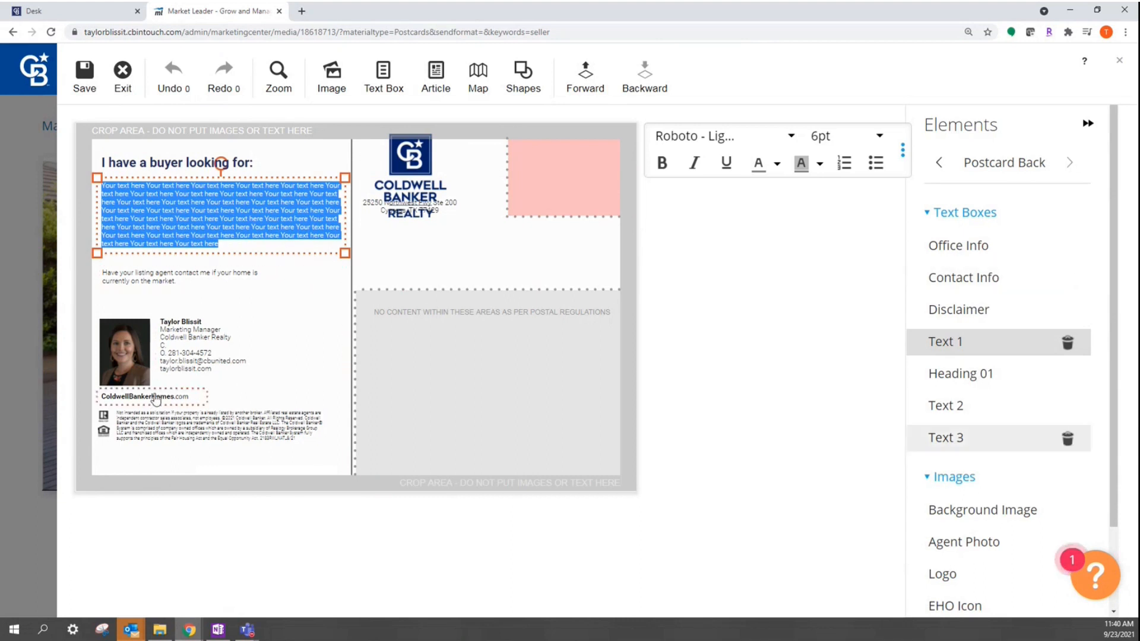
pyautogui.click(77, 75)
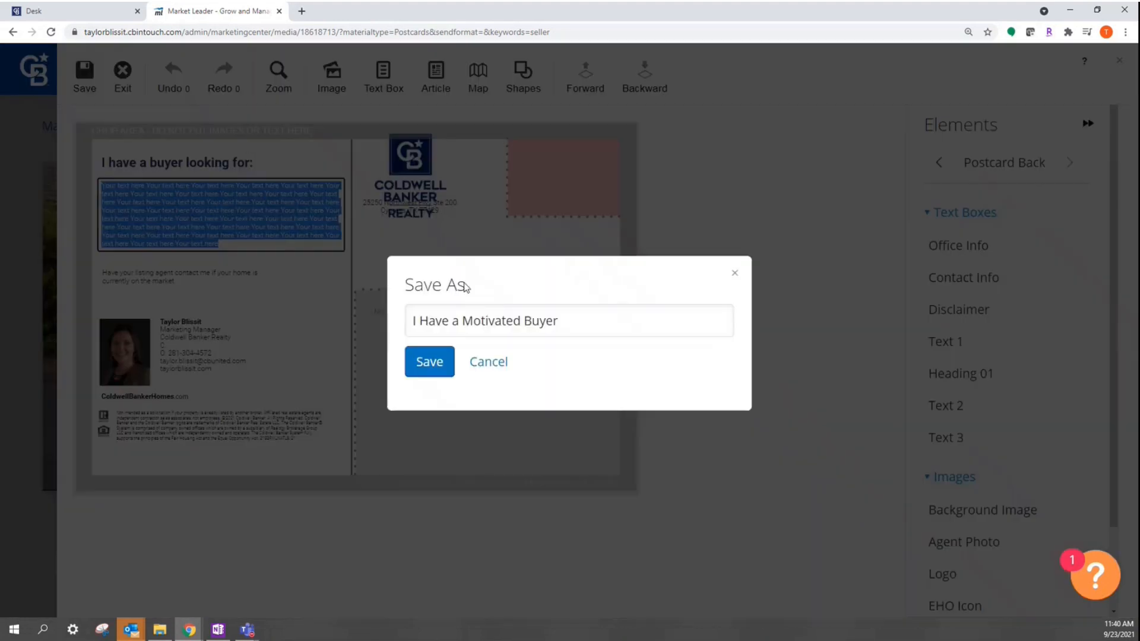
# Step: Save the design under the name 'Mr. Buyer', confirm, and exit the editor
pyautogui.click(588, 318)
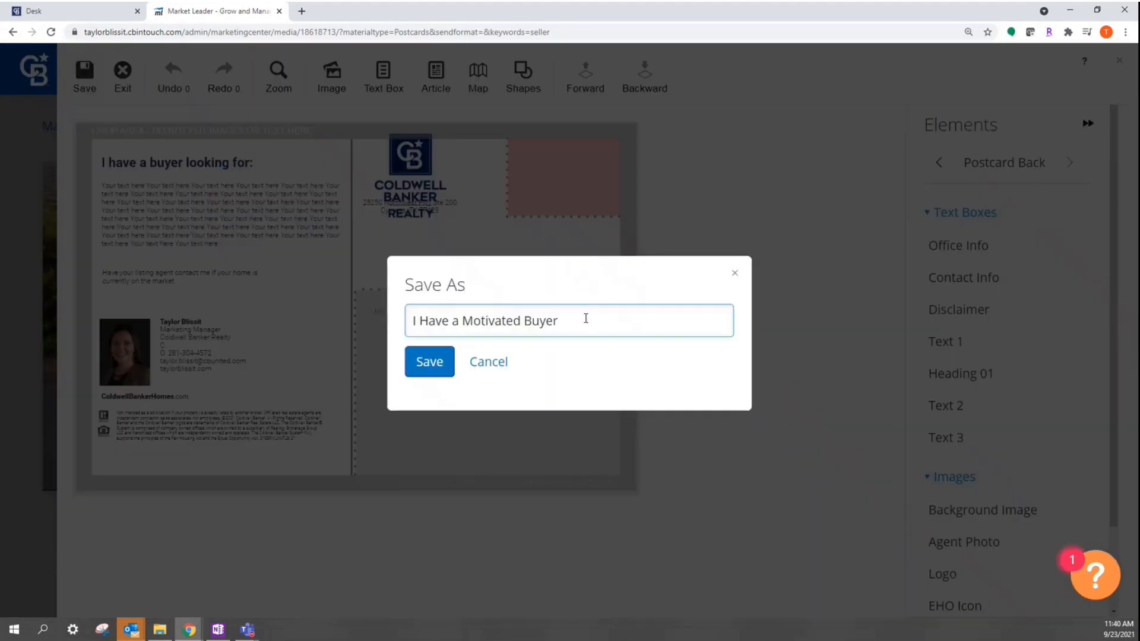
pyautogui.moveTo(588, 318); pyautogui.dragTo(397, 323)
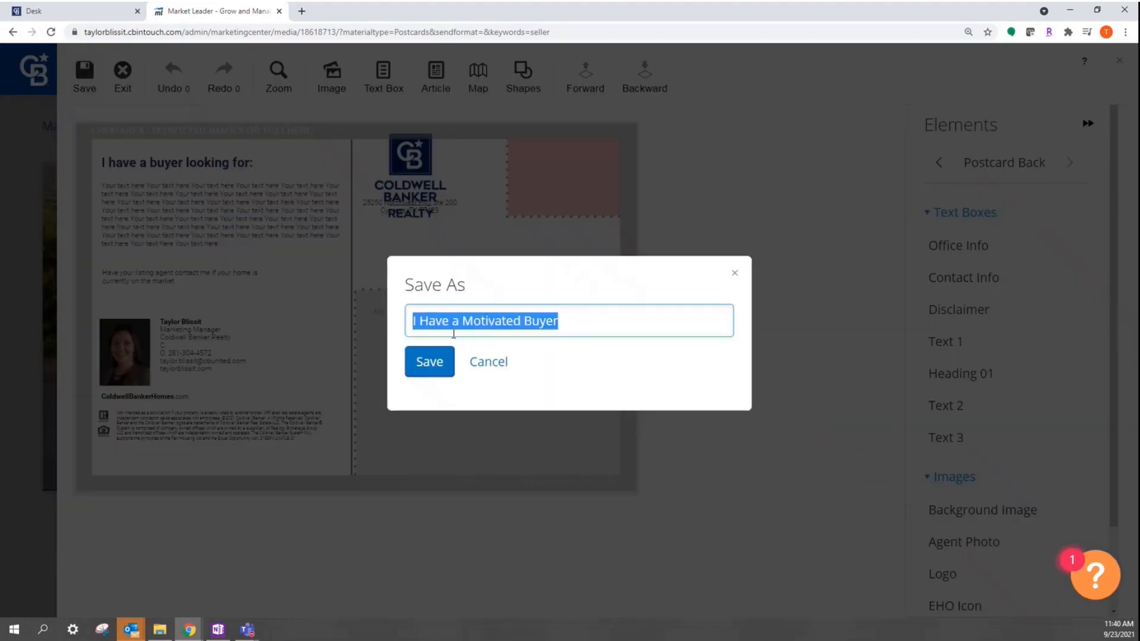
pyautogui.write('Mr. Buyer')
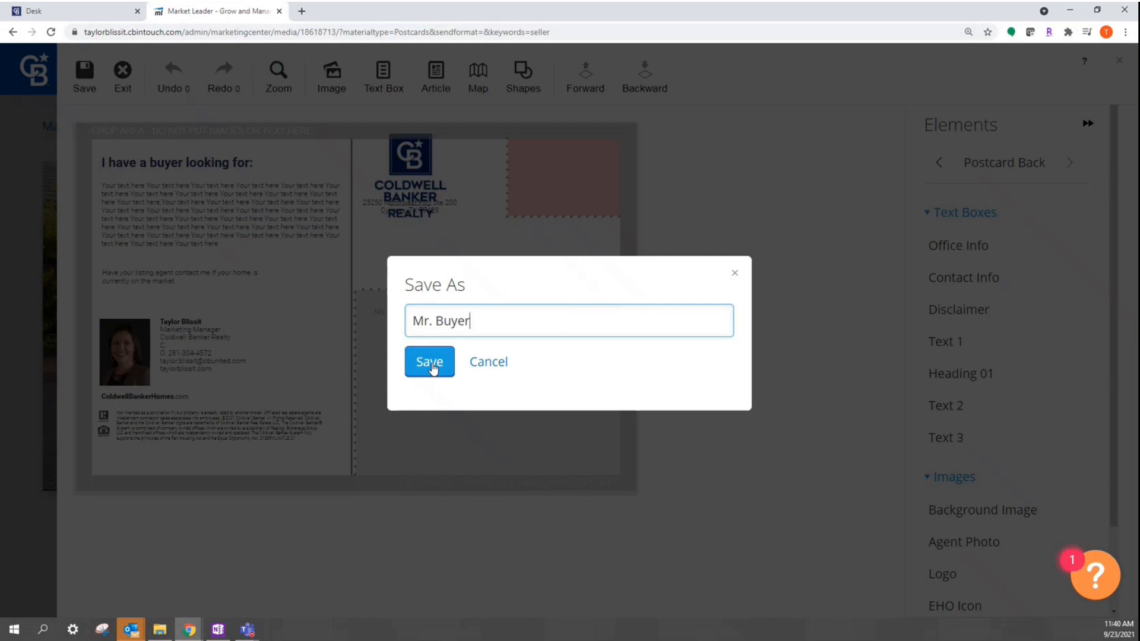
pyautogui.click(432, 366)
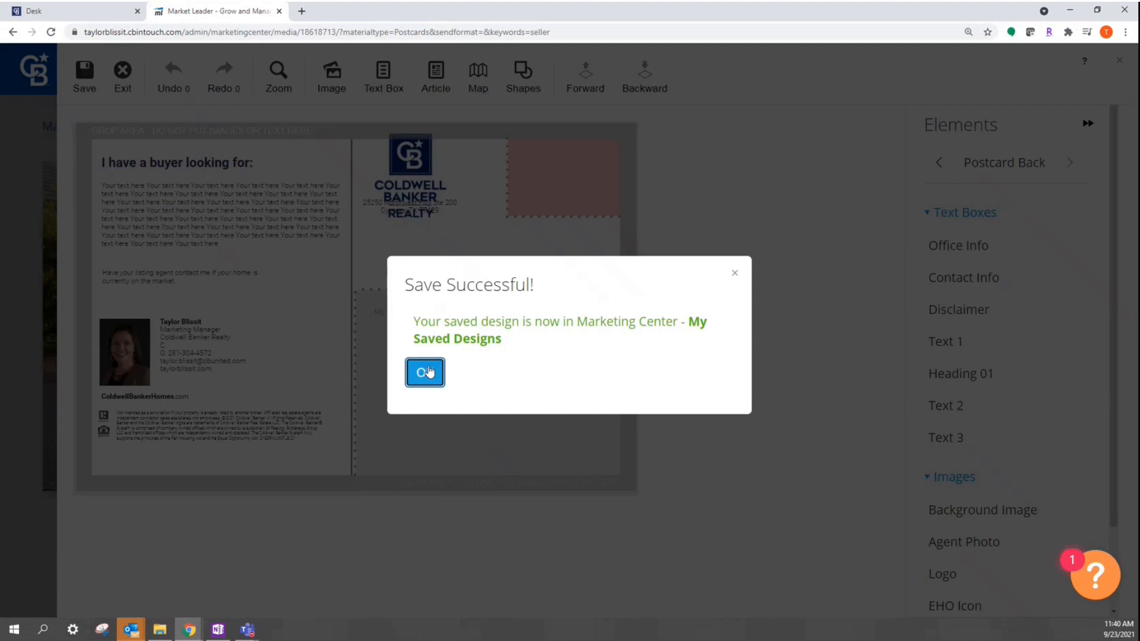
pyautogui.click(434, 368)
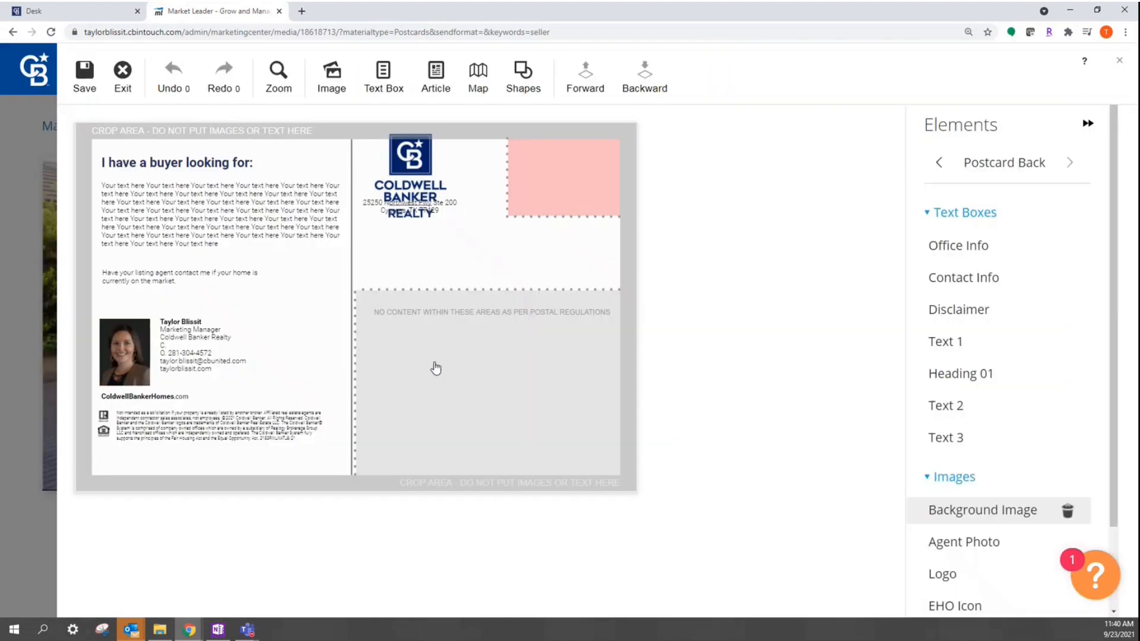
pyautogui.click(123, 74)
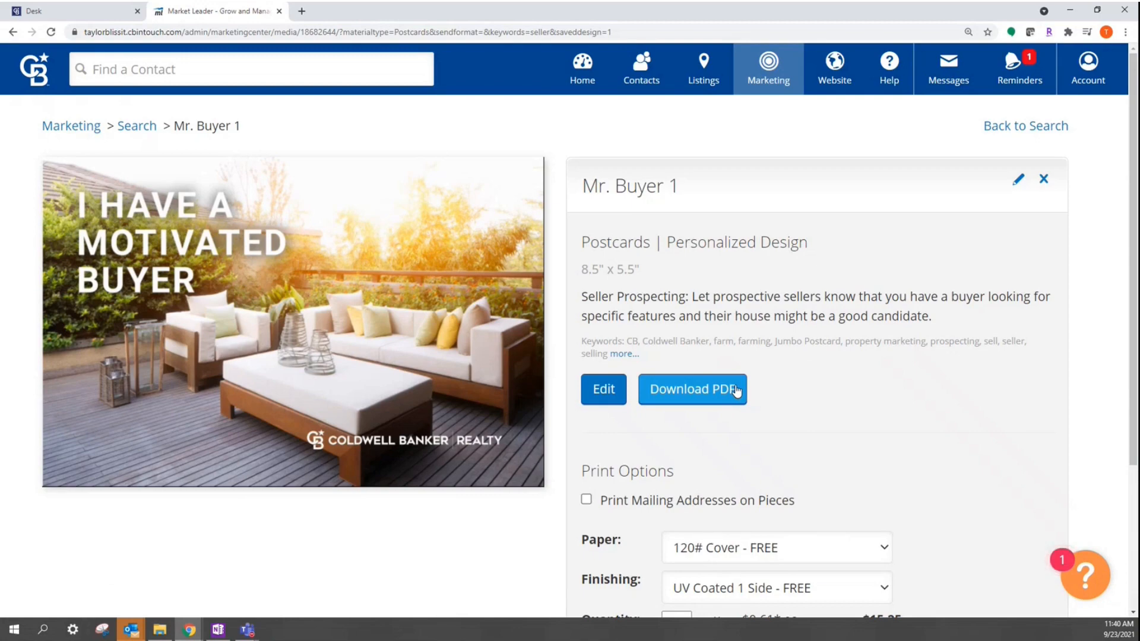
# Step: Turn on Print Mailing Addresses on Pieces, using Contacts as the address source
pyautogui.scroll(-3, 735, 390)
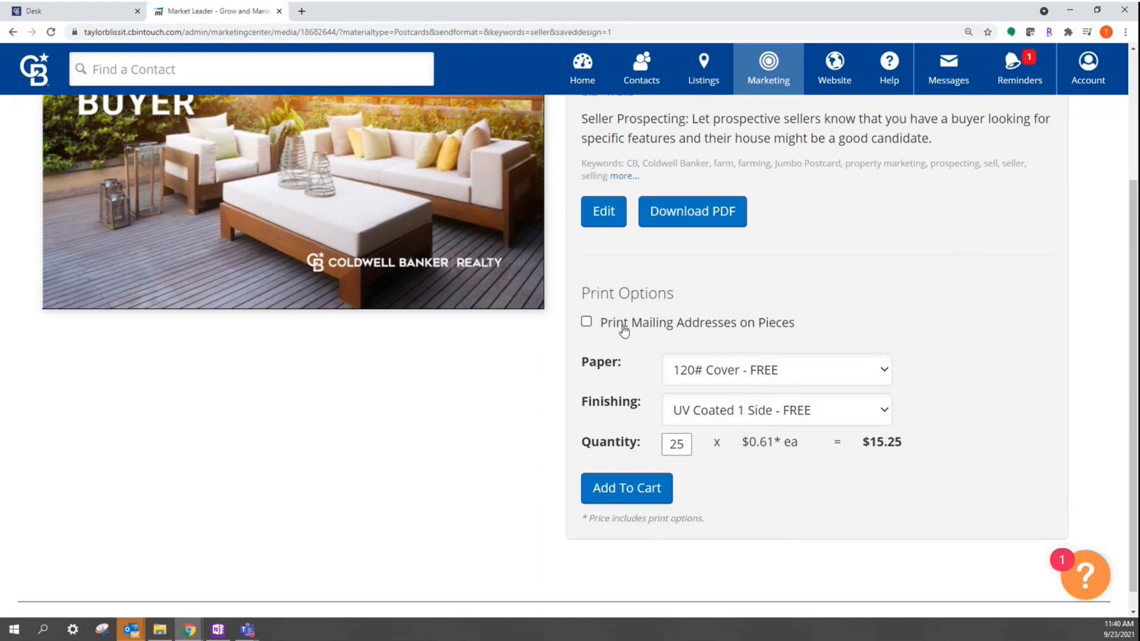
pyautogui.click(587, 322)
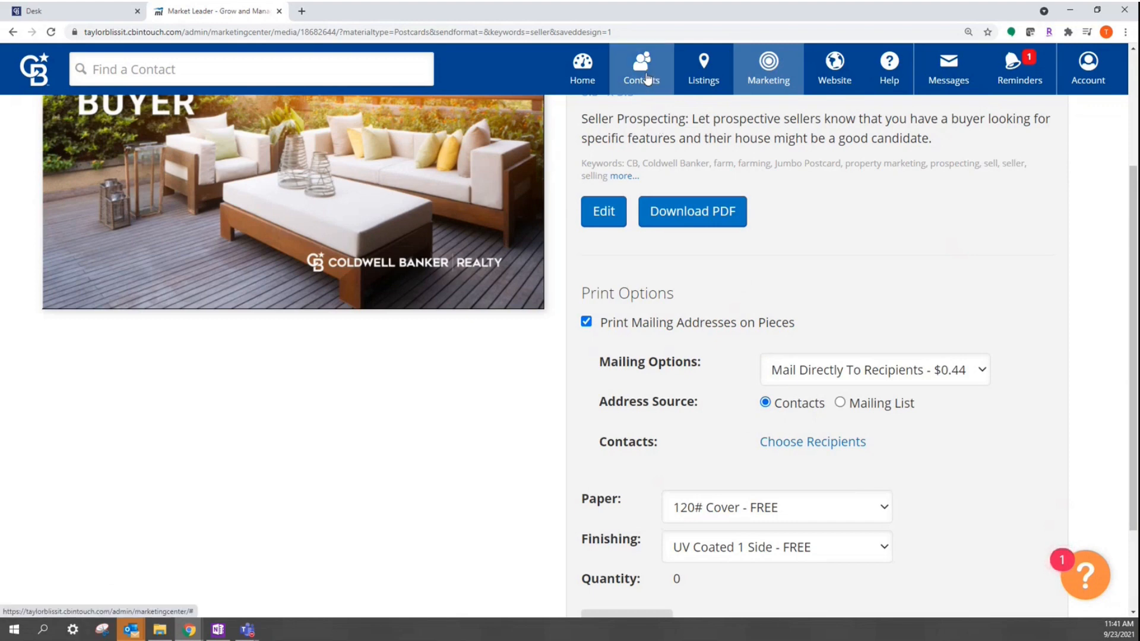
pyautogui.click(865, 408)
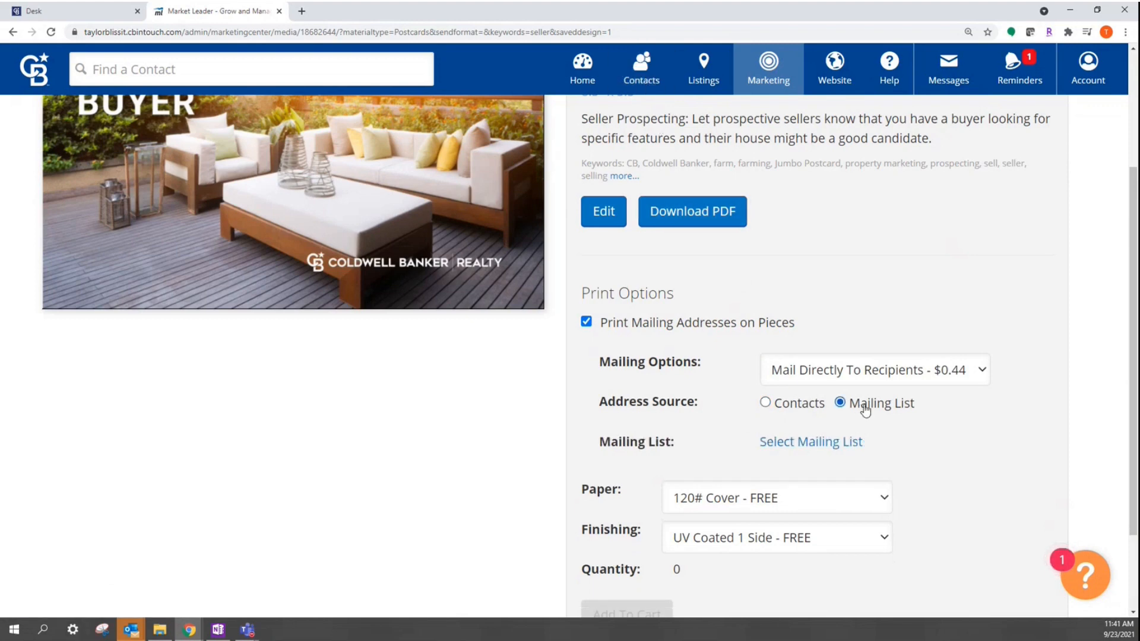
pyautogui.click(779, 408)
pyautogui.scroll(-1, 783, 430)
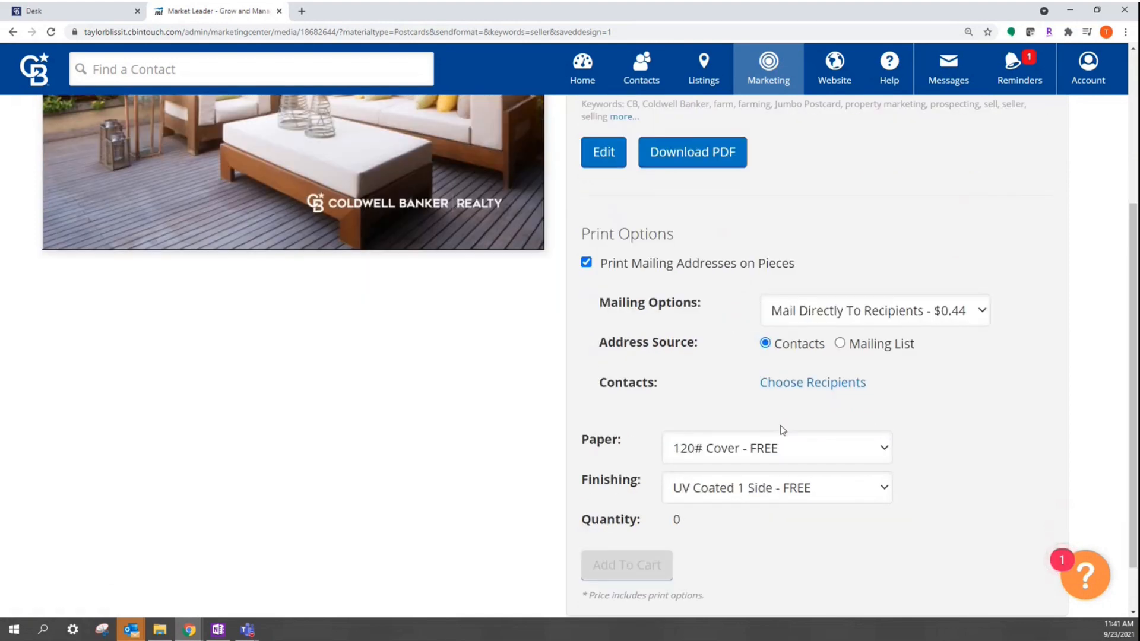
pyautogui.doubleClick(677, 520)
pyautogui.click(708, 522)
pyautogui.scroll(4, 874, 537)
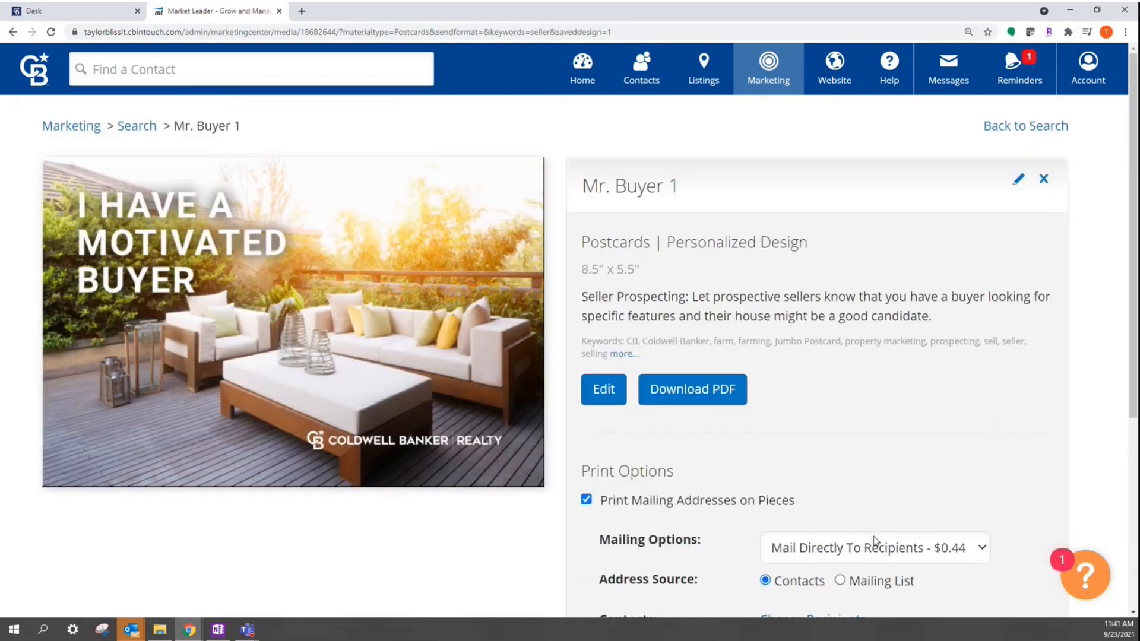